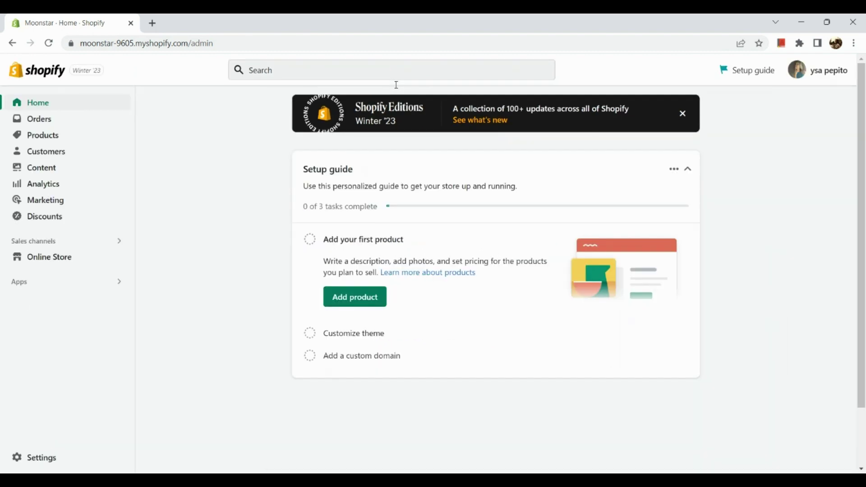
Search the store admin with the results limited to Apps.
click(396, 85)
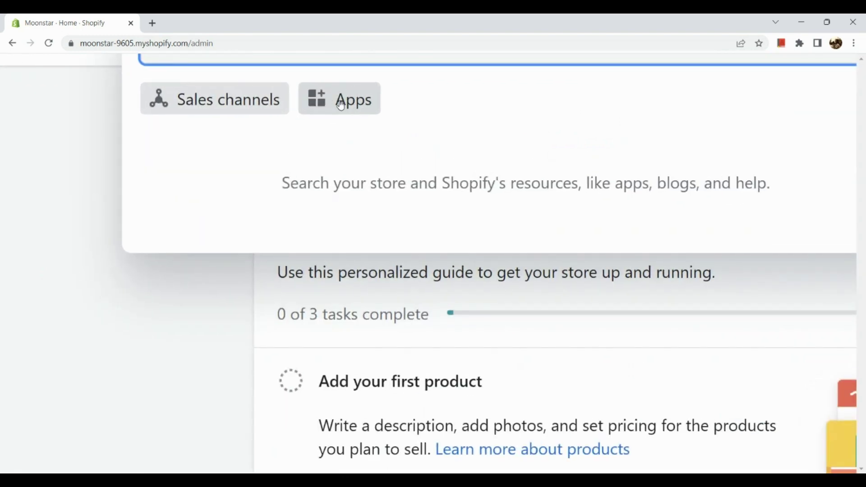
click(341, 105)
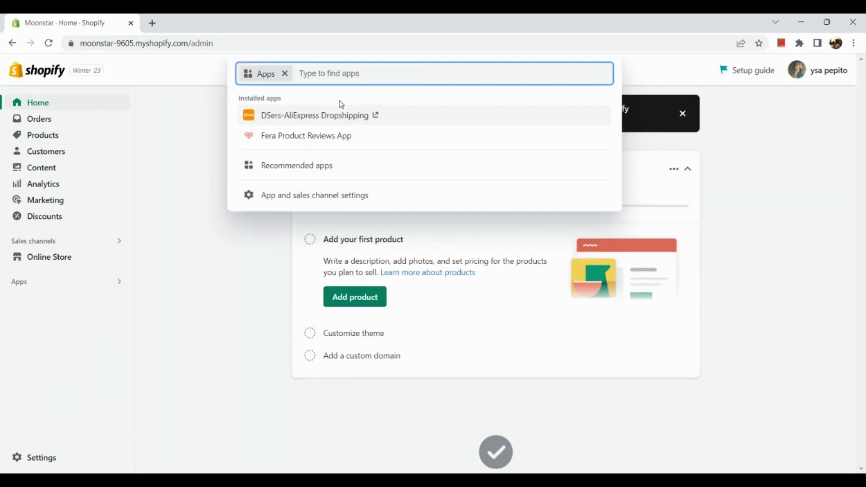
click(326, 177)
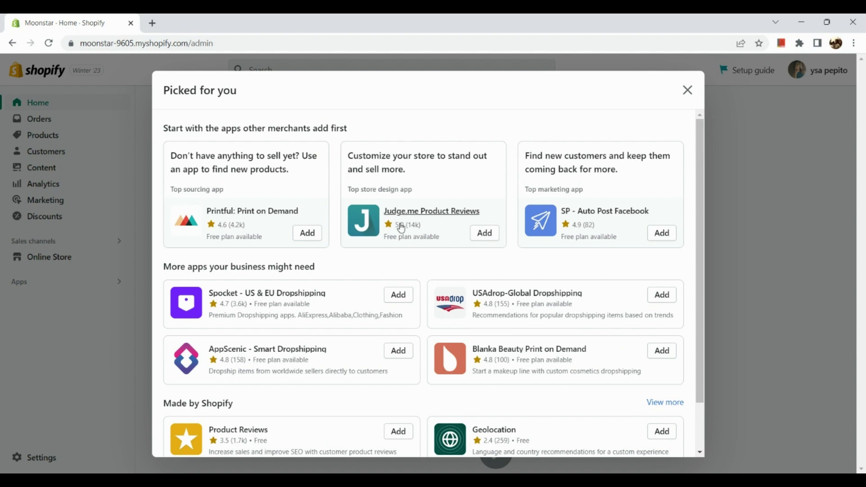
scroll(401, 228, up, 1)
scroll(401, 228, up, 2)
scroll(401, 228, down, 4)
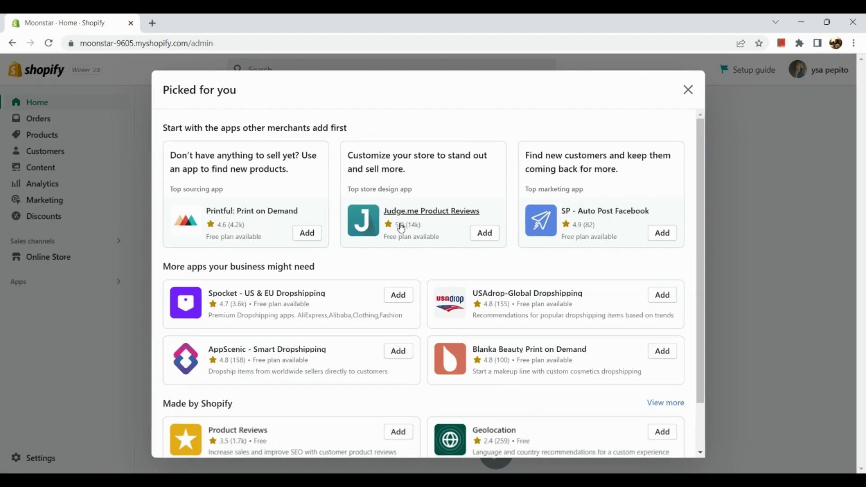
scroll(401, 228, up, 3)
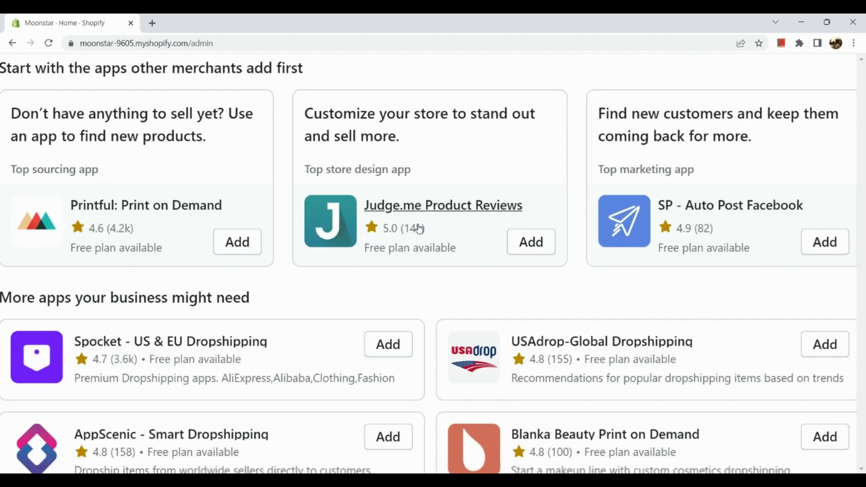
scroll(419, 228, down, 3)
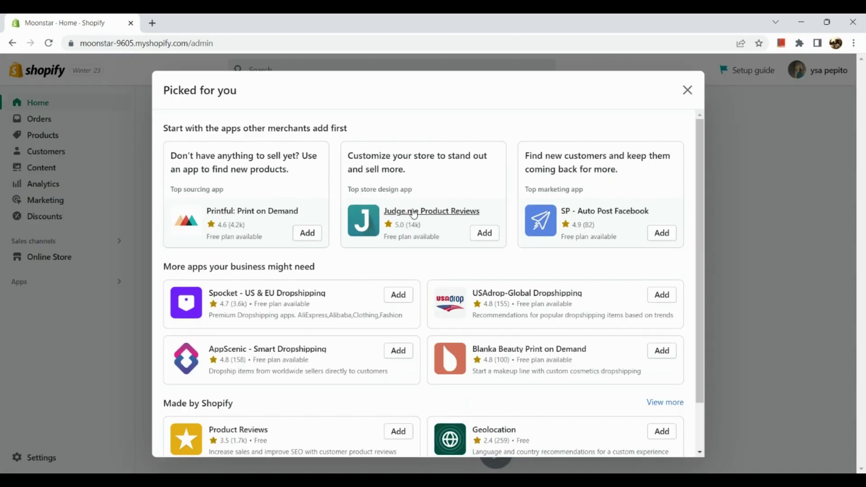
scroll(417, 204, down, 1)
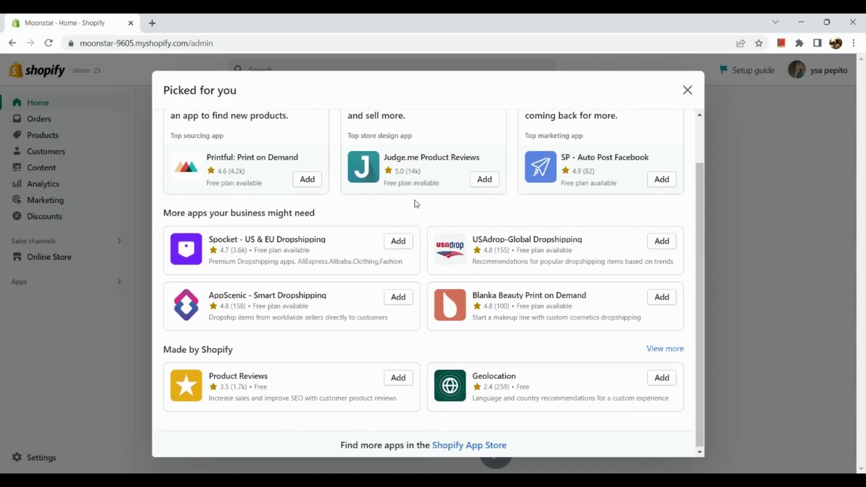
scroll(415, 201, up, 1)
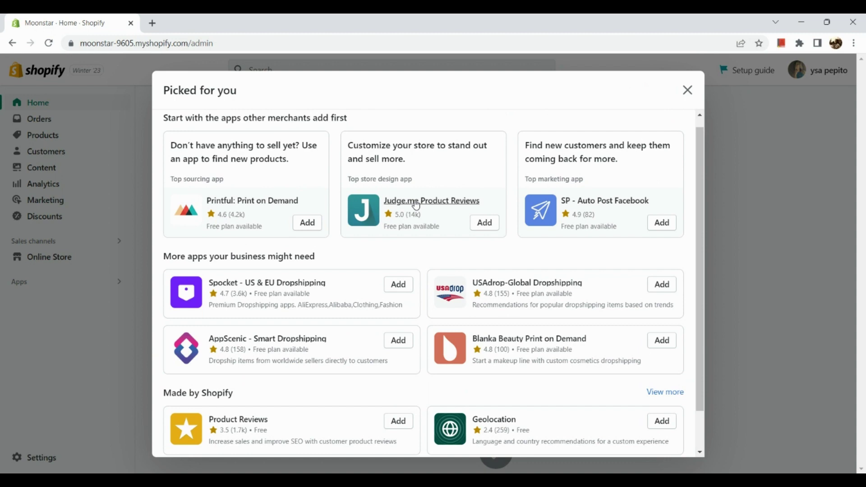
scroll(416, 206, down, 1)
scroll(436, 396, up, 3)
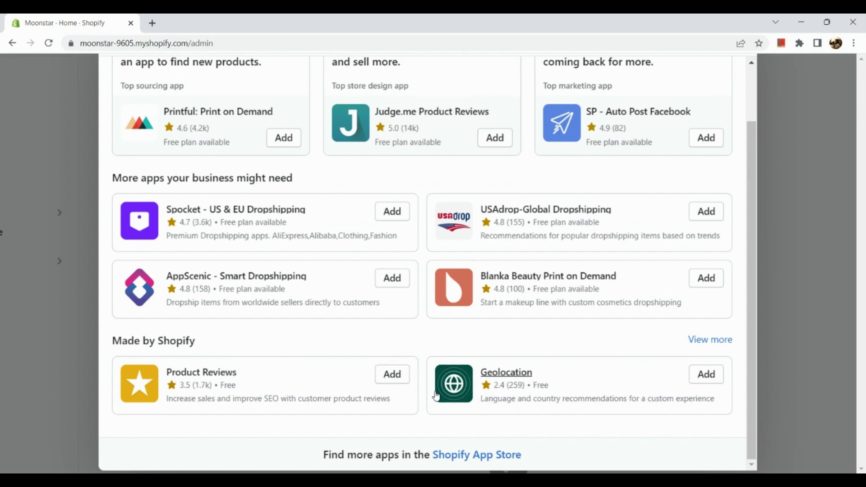
scroll(435, 396, up, 3)
scroll(435, 397, down, 2)
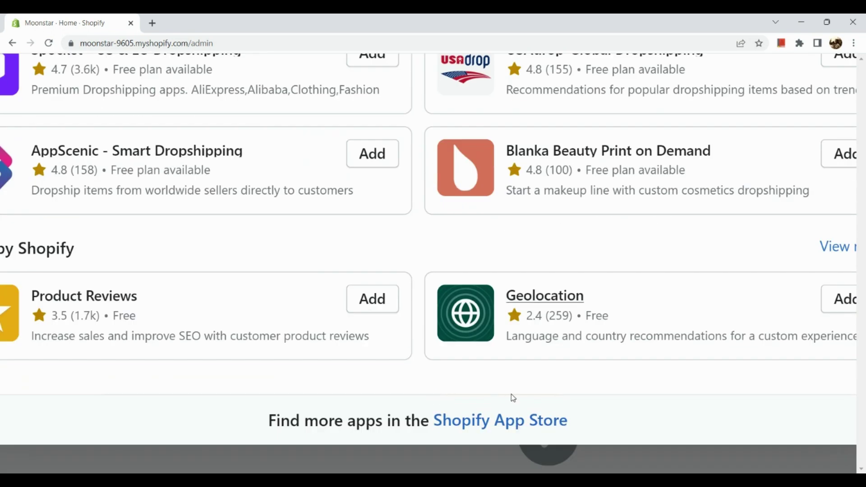
scroll(513, 399, down, 3)
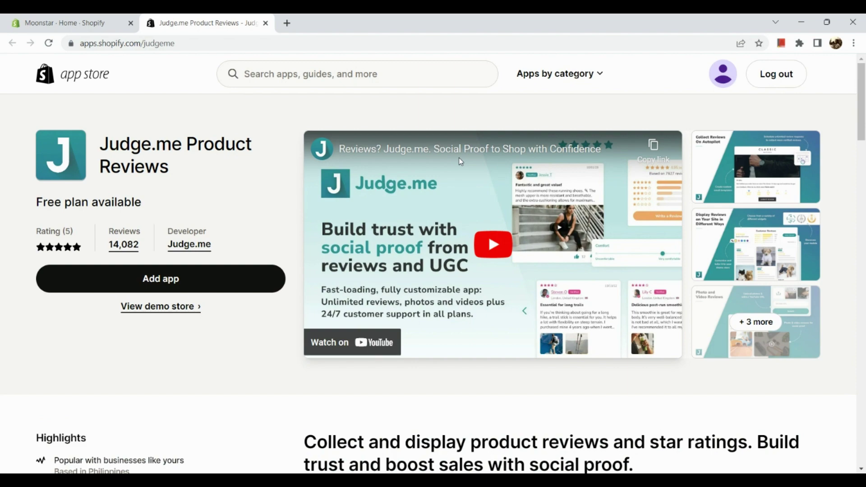
Scroll the Judge.me Product Reviews App Store listing to read its feature checklist.
scroll(461, 162, down, 15)
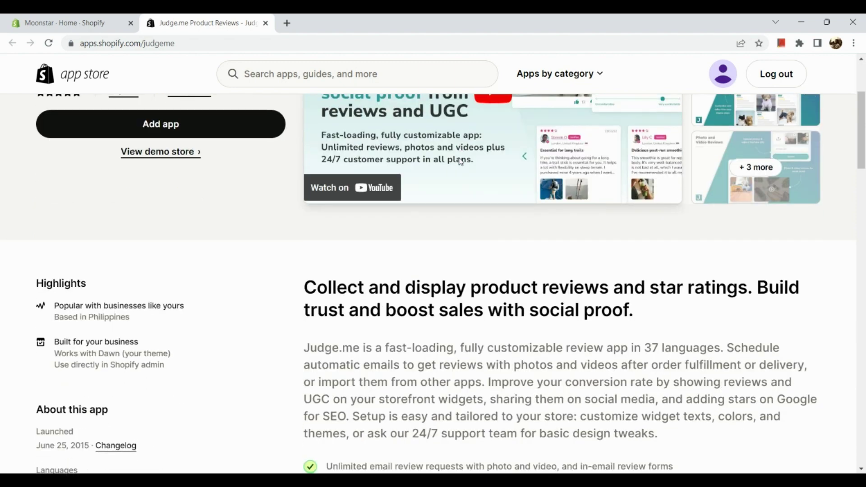
scroll(460, 160, up, 4)
scroll(459, 159, up, 1)
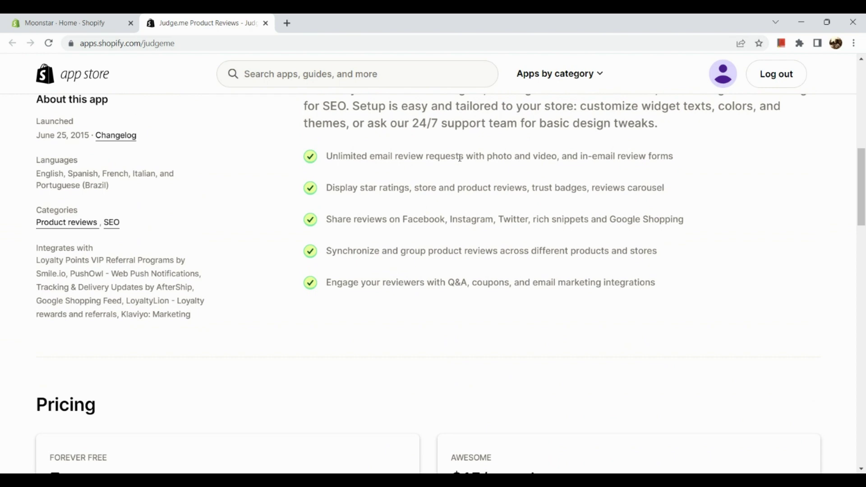
scroll(460, 158, up, 5)
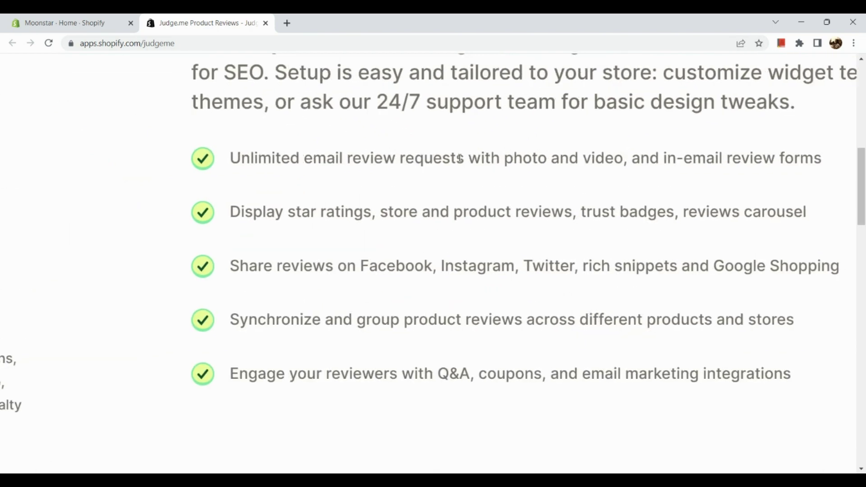
scroll(460, 158, right, 3)
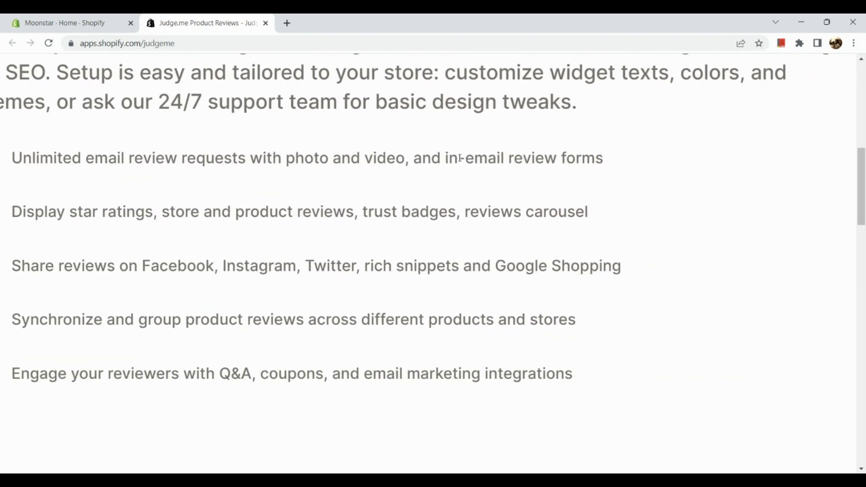
scroll(459, 158, down, 5)
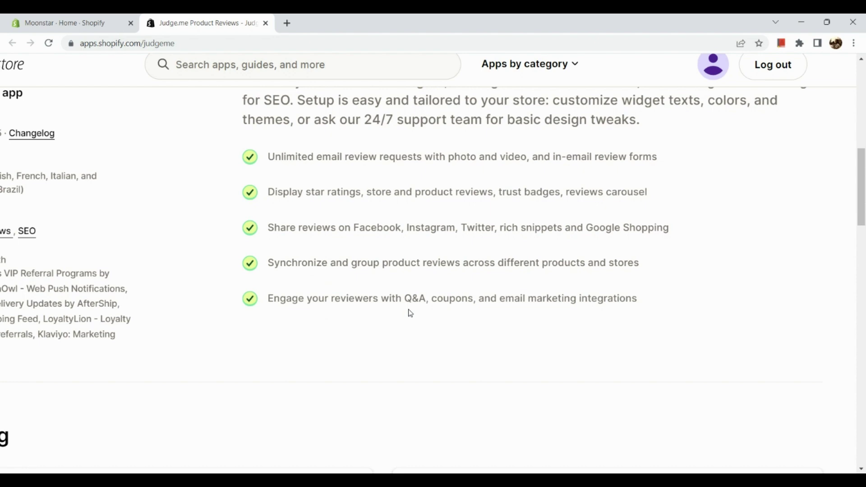
Browse down the Judge.me listing, zooming out to reach the customer reviews.
scroll(321, 343, down, 4)
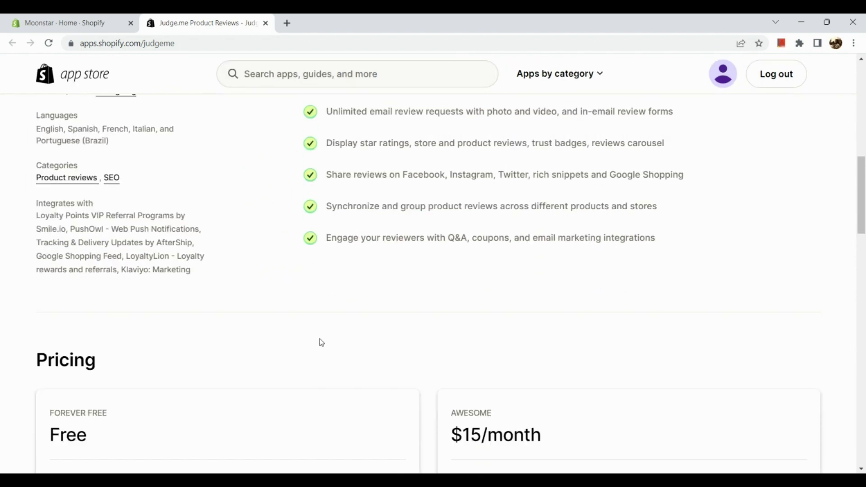
scroll(321, 343, down, 4)
scroll(321, 342, down, 1)
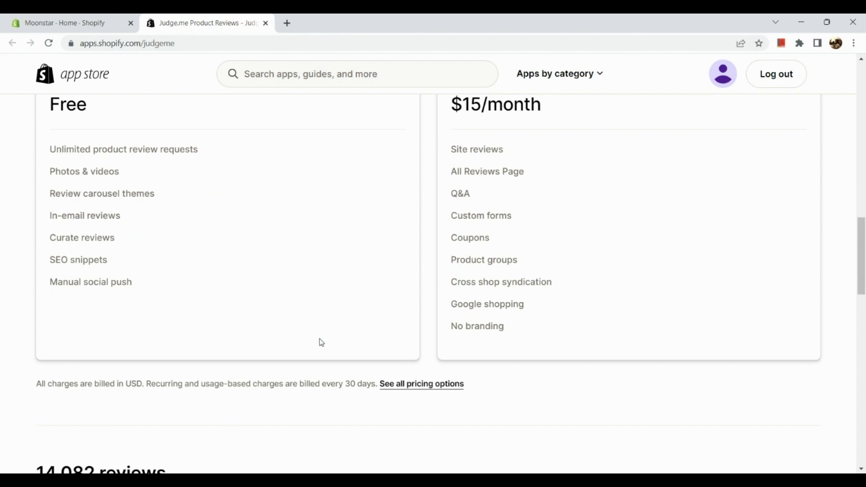
scroll(325, 334, up, 1)
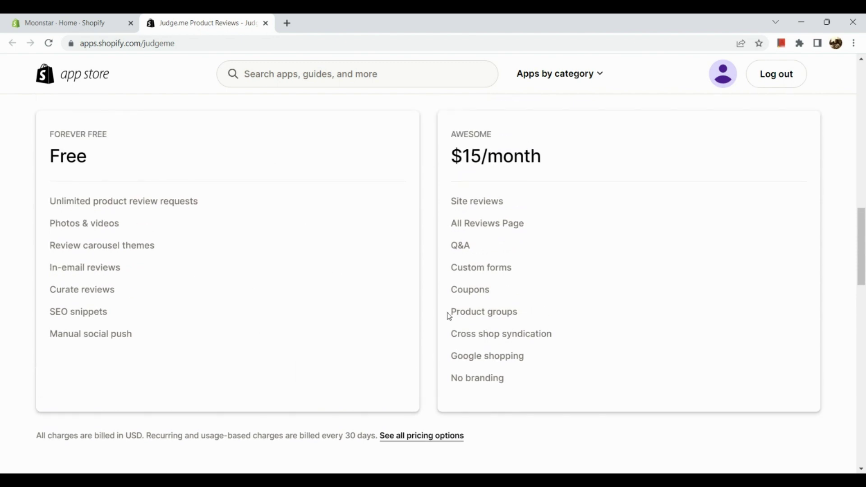
scroll(205, 218, up, 5)
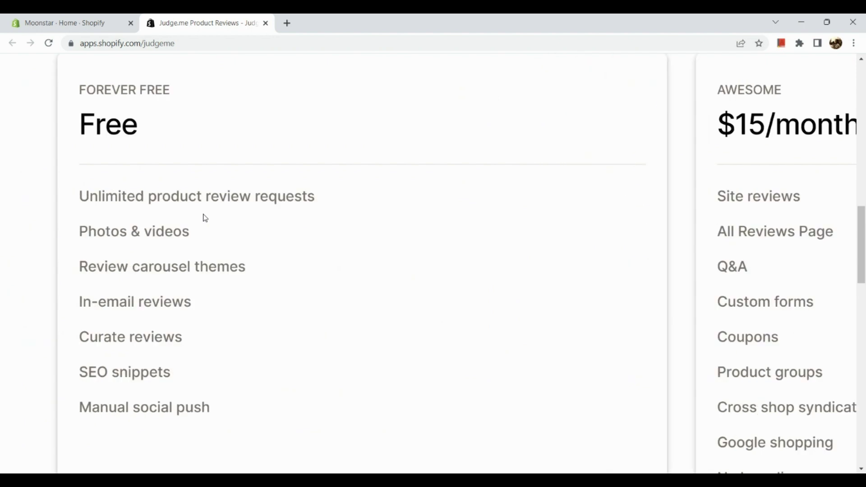
scroll(206, 218, down, 2)
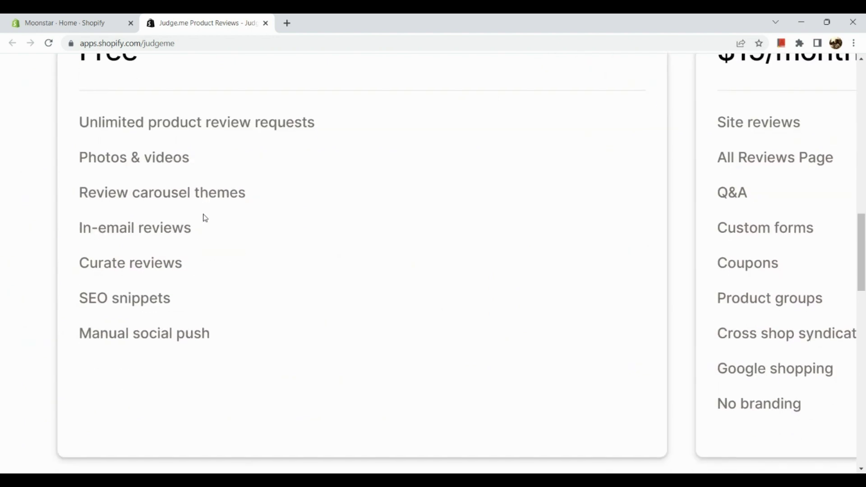
scroll(204, 219, up, 1)
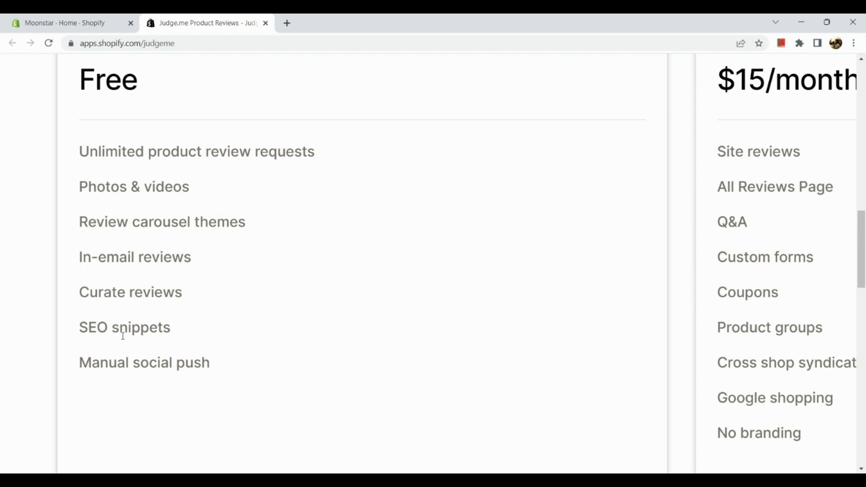
scroll(156, 339, down, 2)
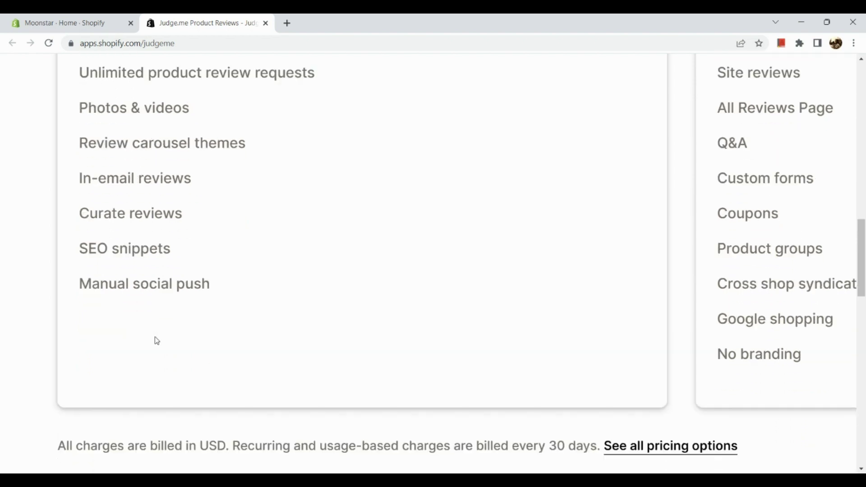
scroll(157, 341, down, 3)
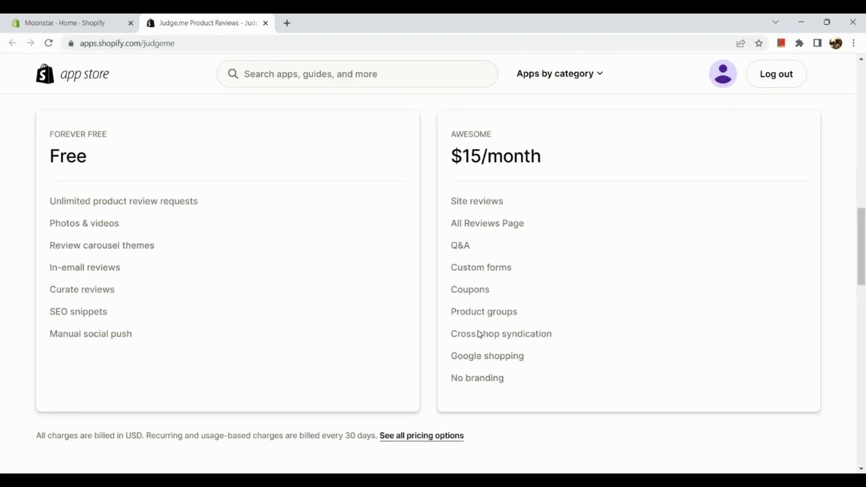
scroll(478, 245, up, 3)
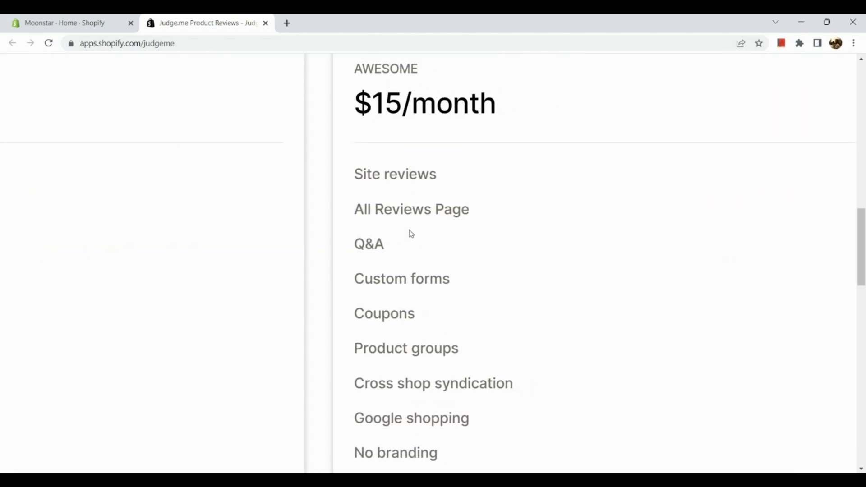
scroll(409, 231, down, 2)
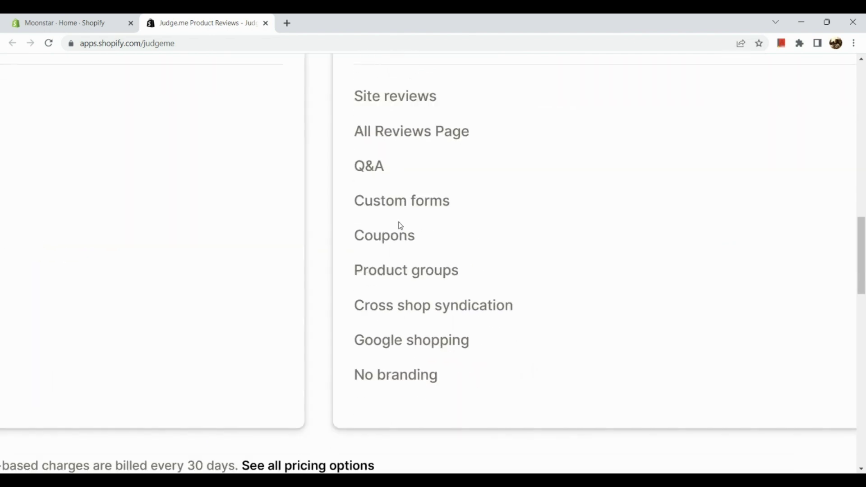
scroll(400, 226, down, 1)
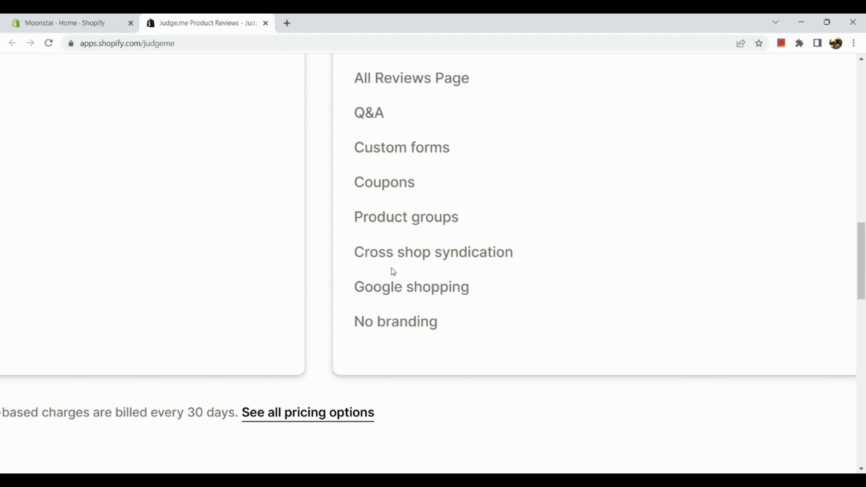
scroll(393, 272, down, 1)
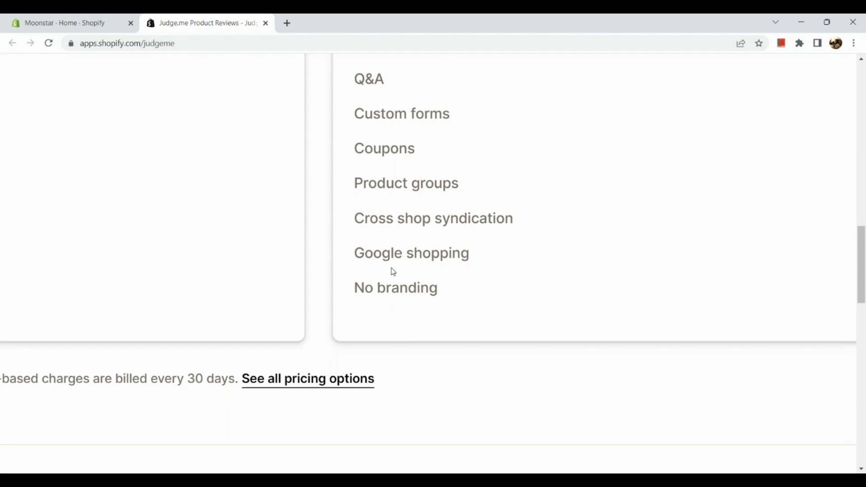
key(ctrl+minus)
scroll(382, 304, down, 1)
scroll(384, 305, down, 5)
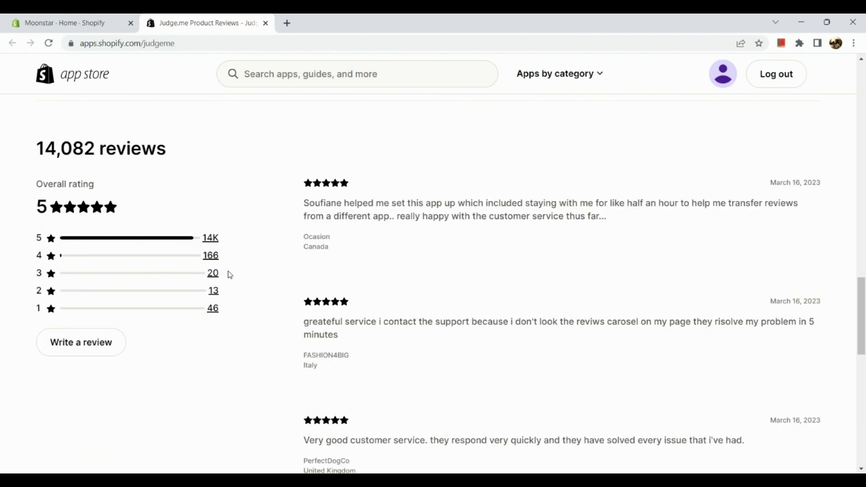
Scroll back up to the top of the Judge.me listing.
scroll(140, 253, up, 2)
scroll(139, 250, left, 1)
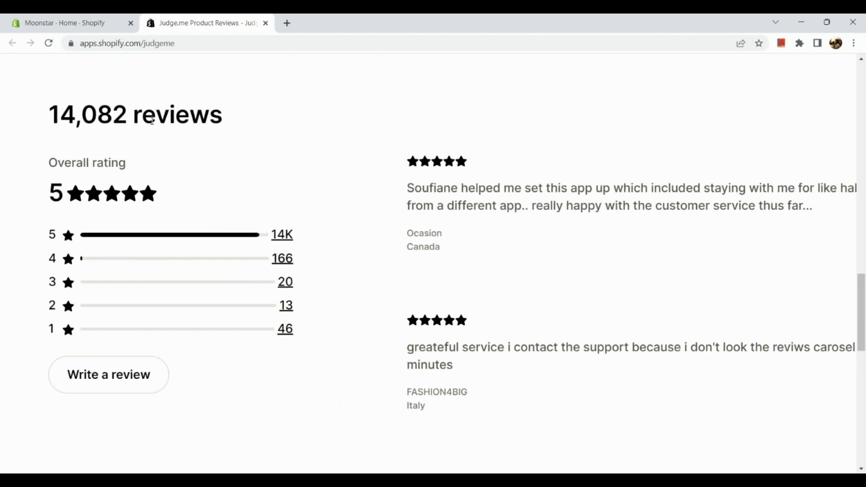
scroll(152, 120, down, 2)
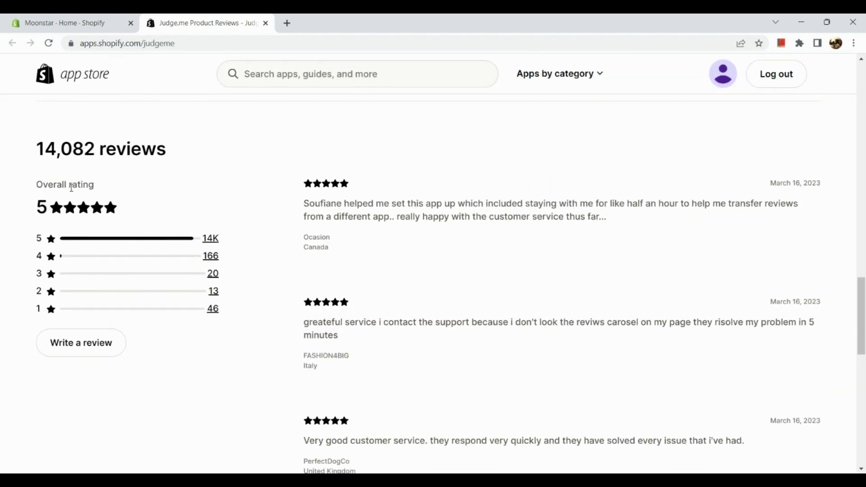
scroll(69, 188, up, 20)
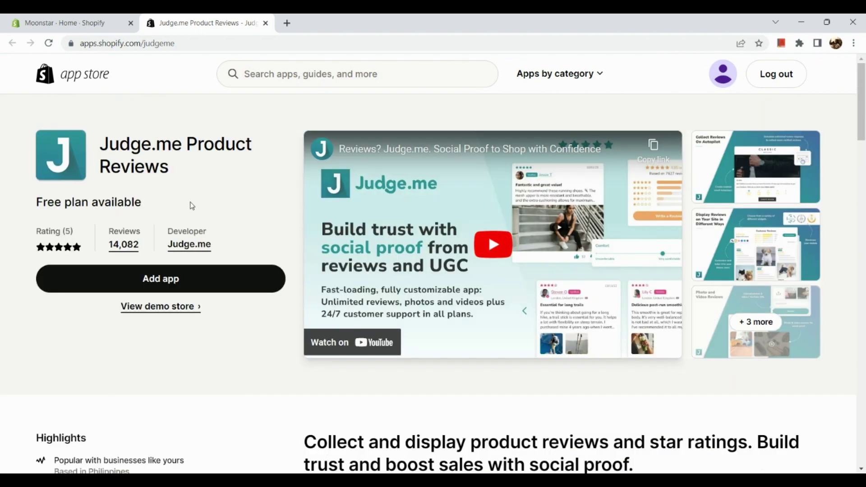
scroll(195, 296, up, 2)
scroll(196, 296, up, 1)
Add Judge.me Product Reviews and approve installing it on the Moonstar store.
click(195, 294)
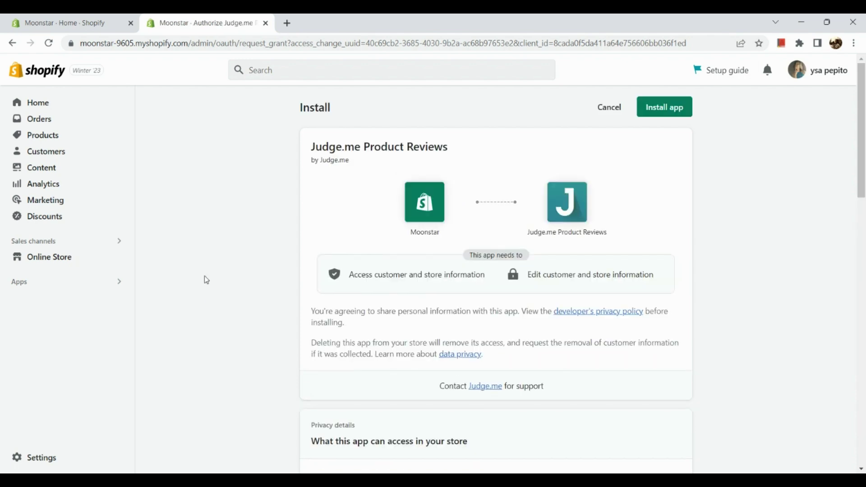
key(ctrl+plus)
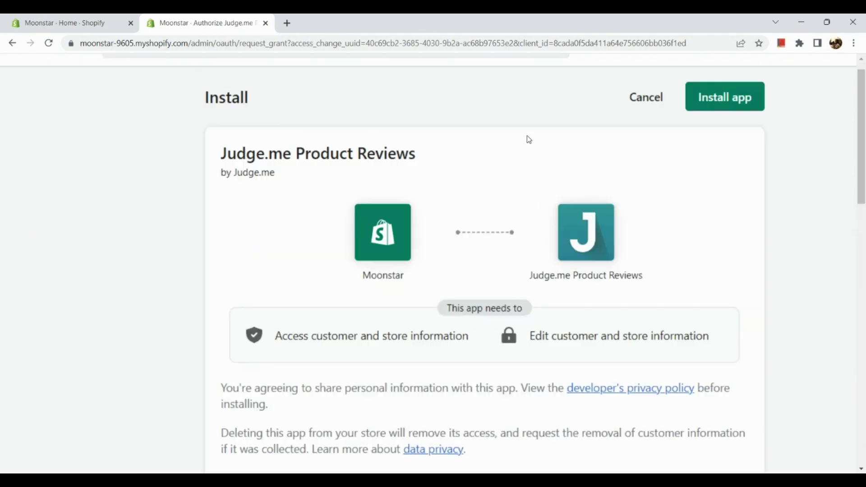
key(ctrl+plus)
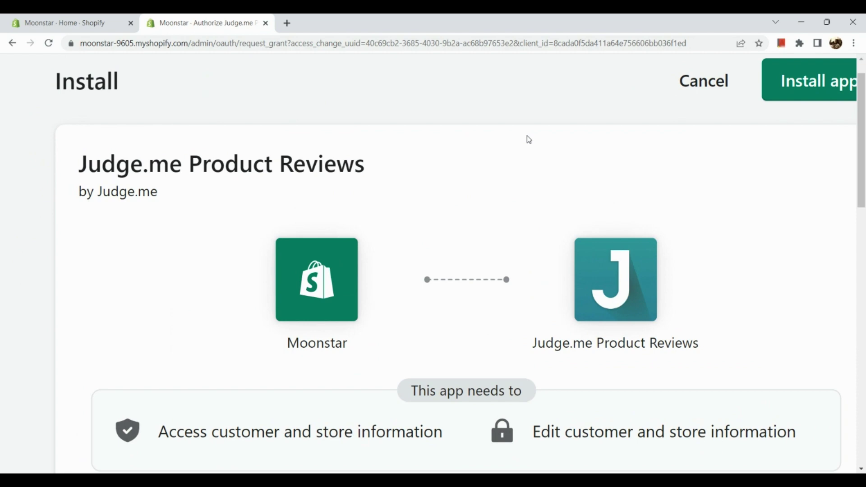
scroll(528, 139, right, 5)
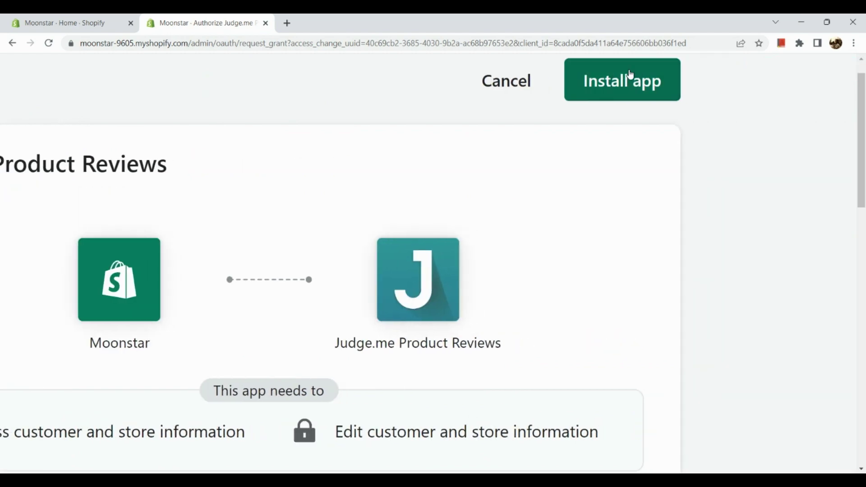
click(630, 75)
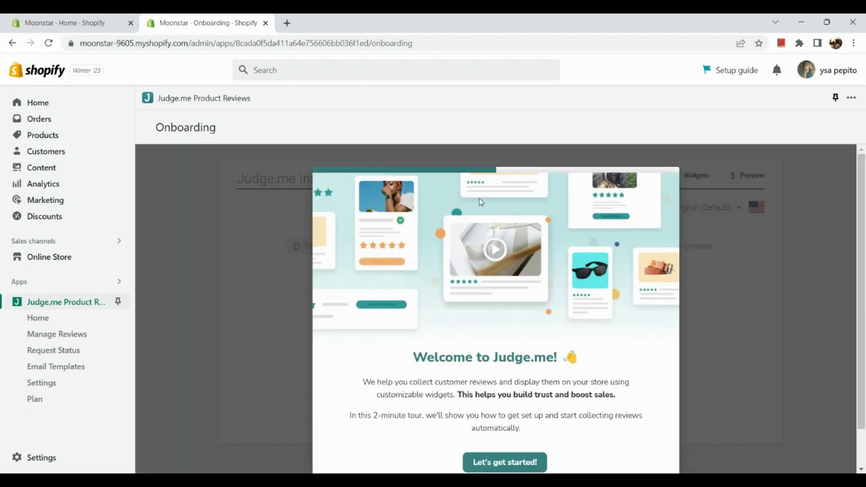
Begin the Judge.me welcome tour and answer the reviews-journey question.
scroll(603, 307, down, 1)
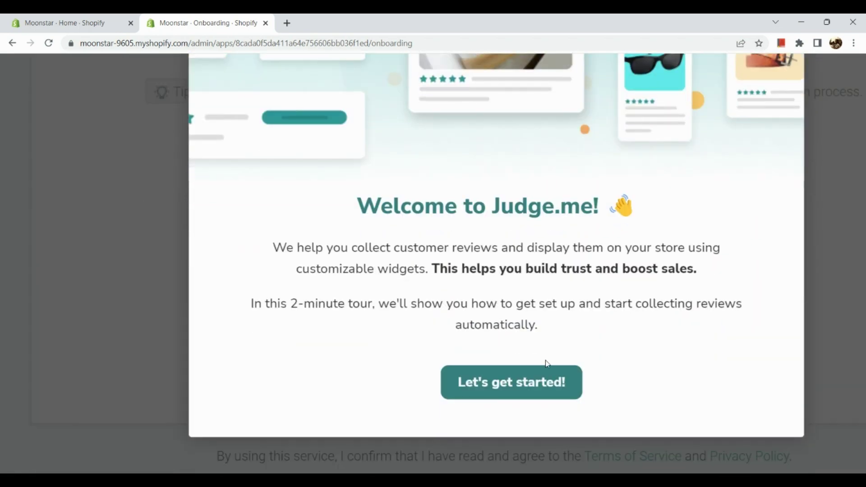
click(538, 388)
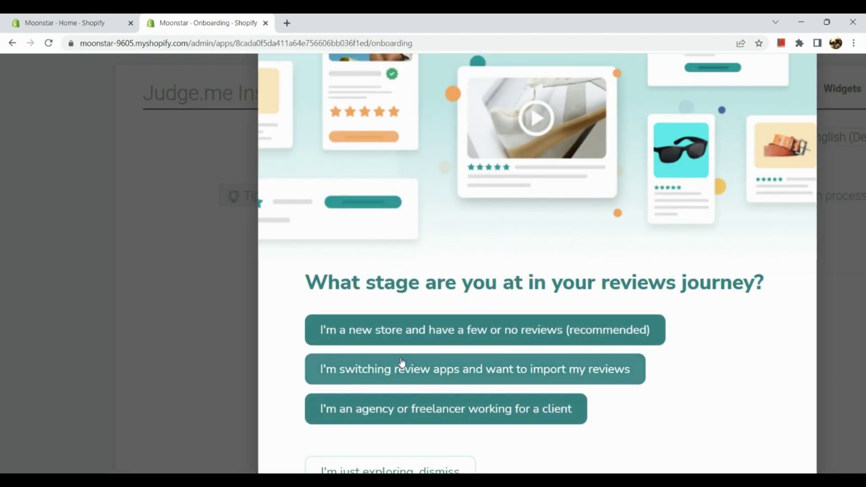
click(399, 413)
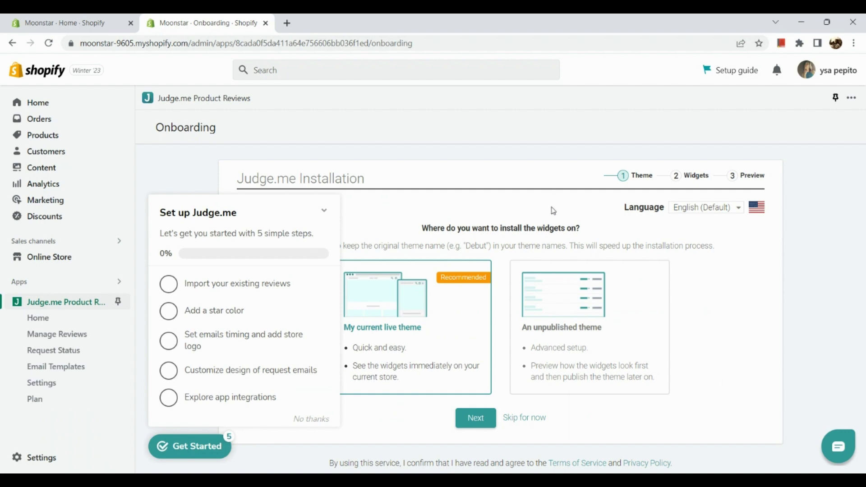
Keep My current live theme for Judge.me's widgets and continue to the Widgets step.
scroll(516, 392, up, 5)
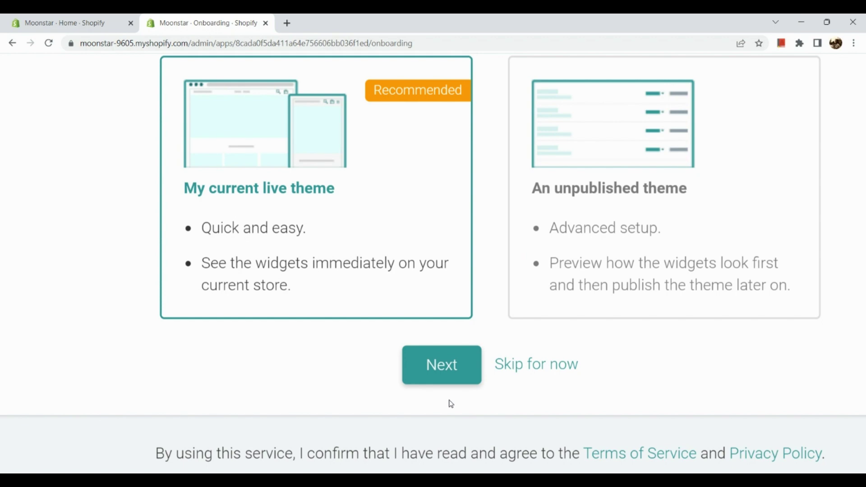
scroll(451, 404, down, 5)
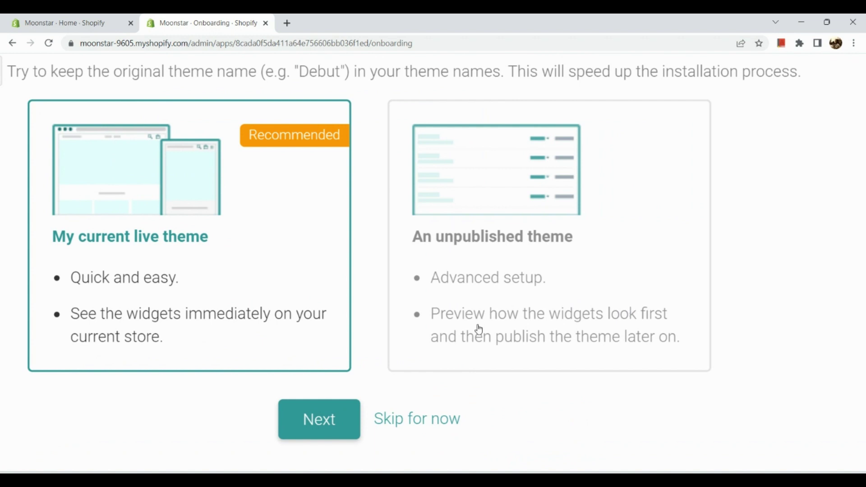
scroll(479, 329, down, 1)
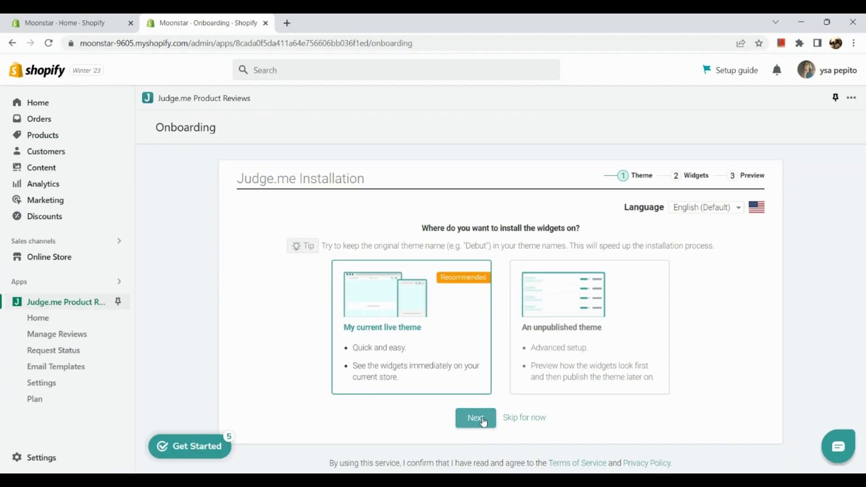
click(484, 420)
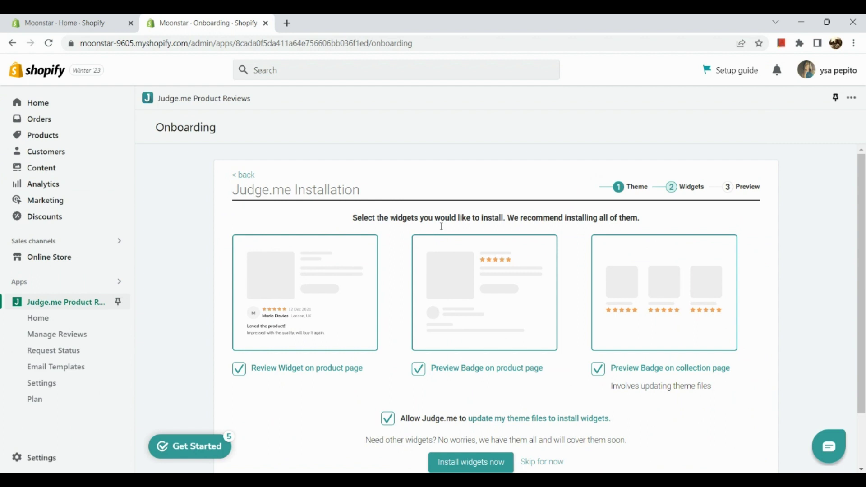
Keep all three widgets, including Preview Badge on product page, checked and install them into Dawn.
scroll(321, 345, down, 2)
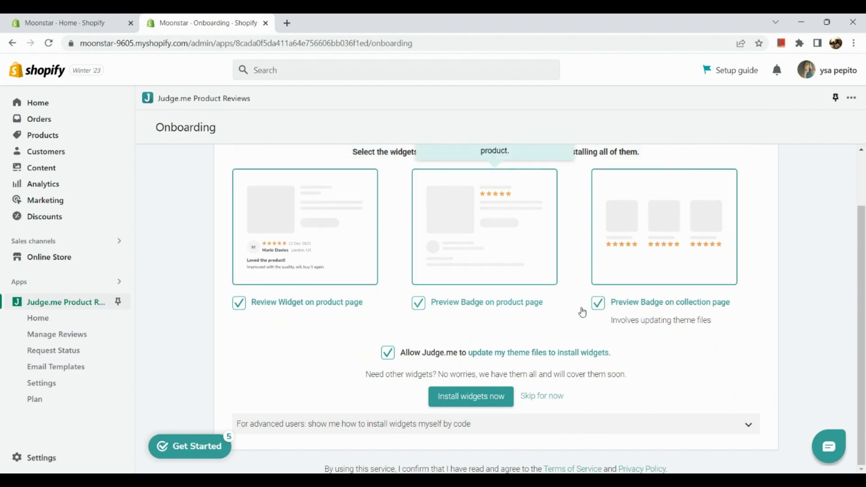
click(423, 309)
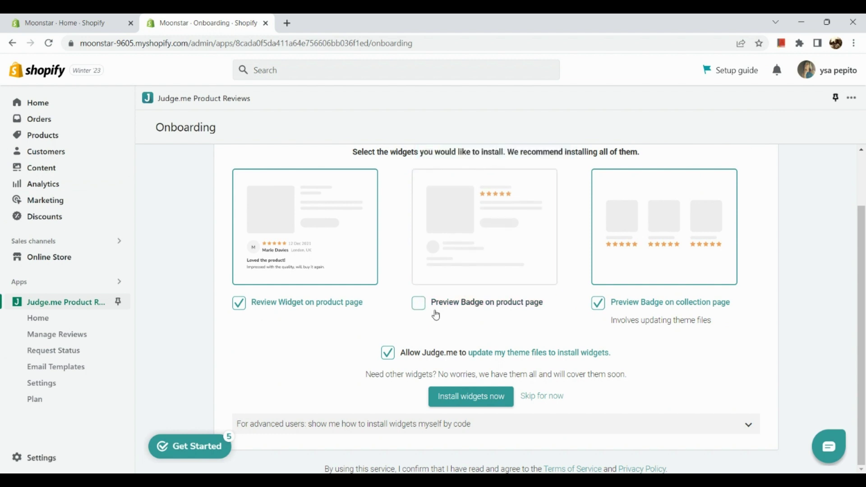
click(427, 314)
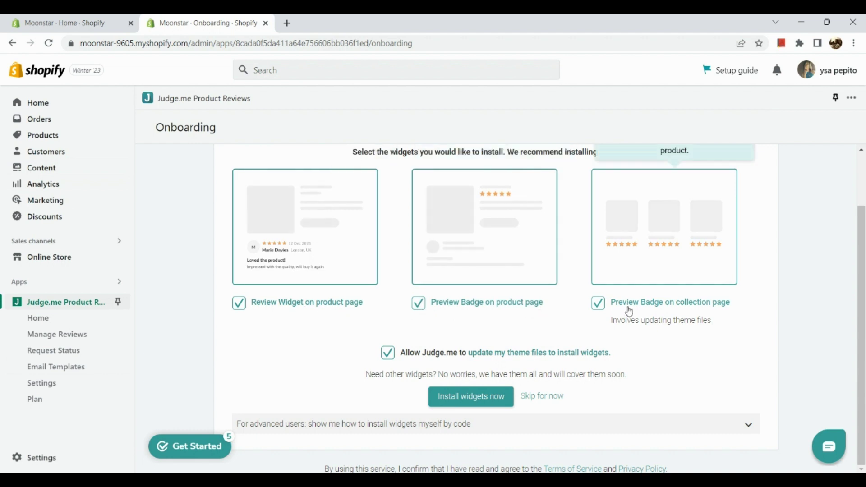
click(504, 397)
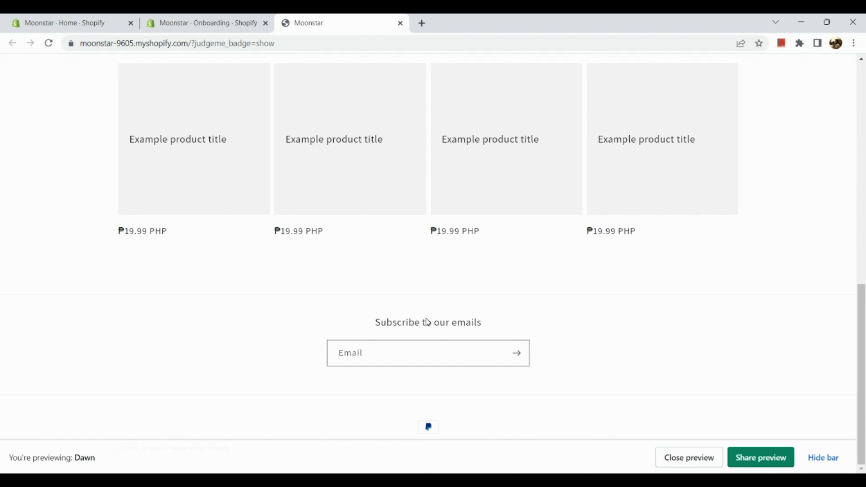
scroll(426, 319, up, 10)
scroll(426, 318, down, 10)
scroll(458, 297, up, 5)
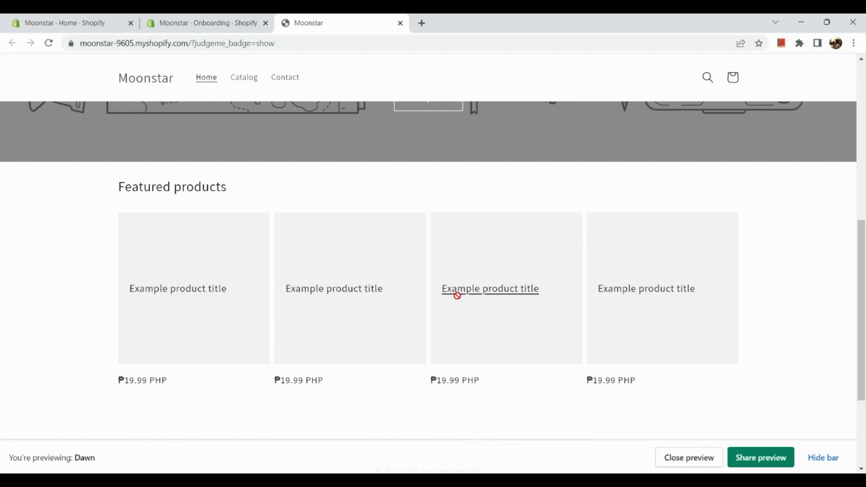
scroll(459, 298, down, 5)
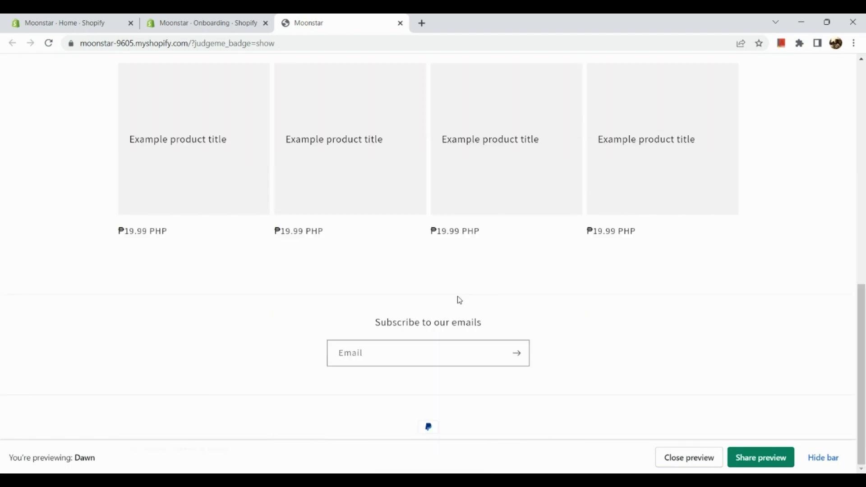
scroll(442, 264, up, 10)
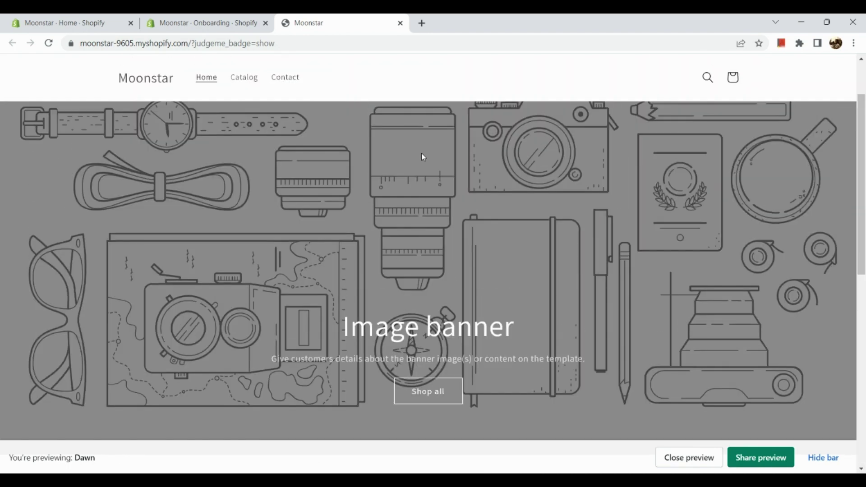
scroll(428, 189, up, 2)
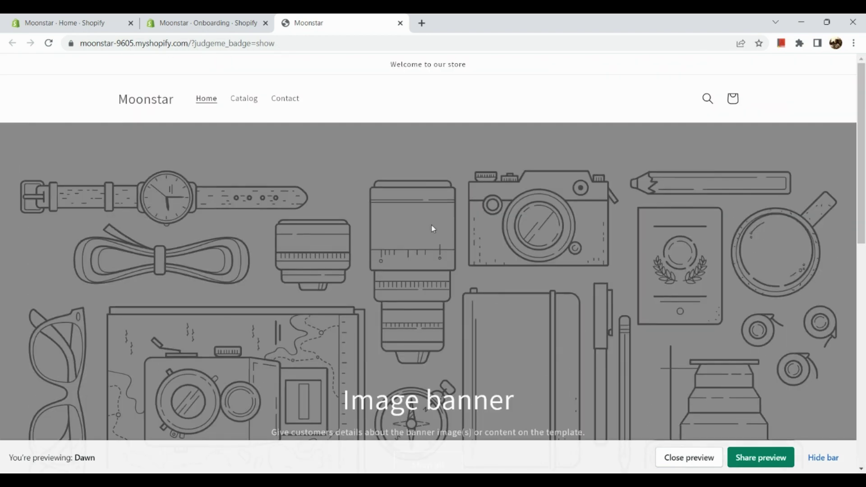
click(400, 23)
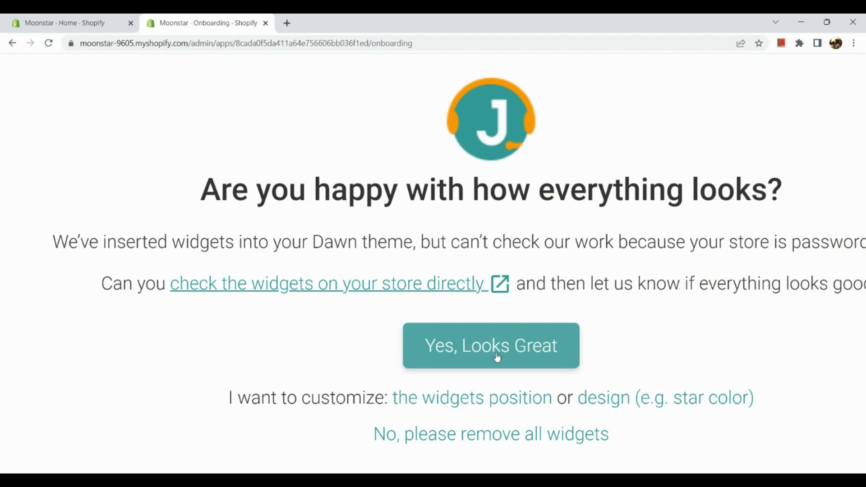
Confirm the installed widgets look good and look over the Judge.me Home dashboard.
click(498, 357)
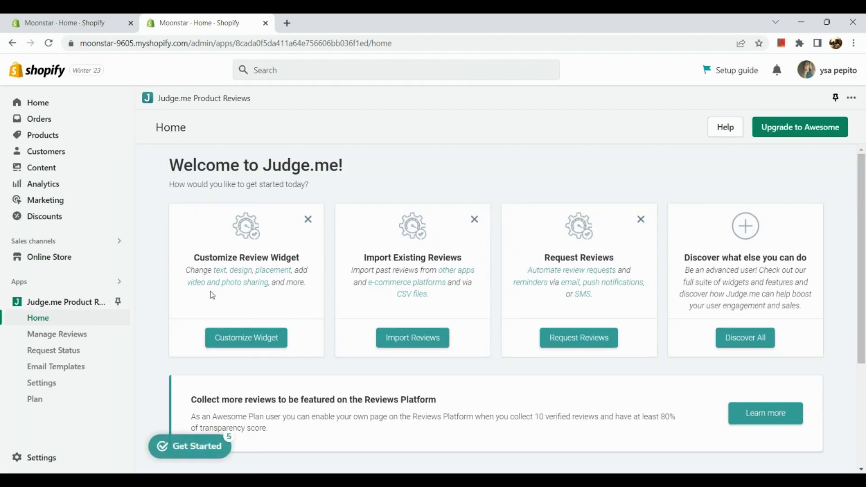
scroll(212, 296, down, 2)
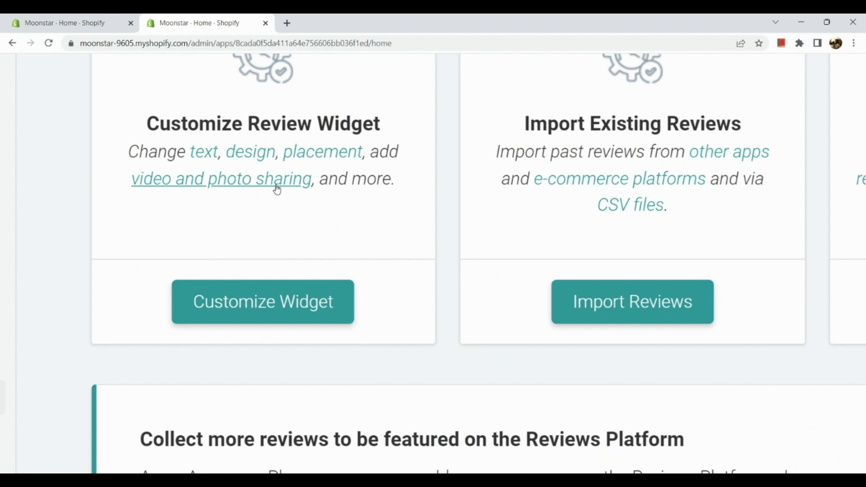
scroll(277, 189, up, 1)
scroll(594, 216, right, 2)
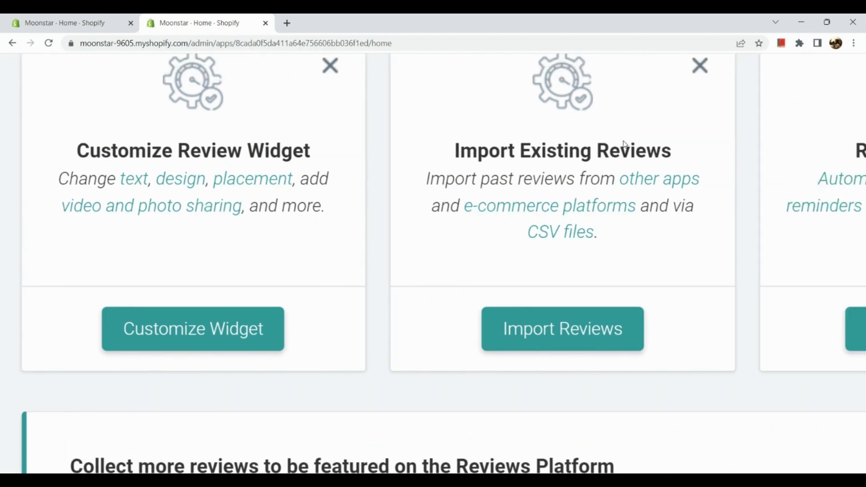
scroll(586, 232, up, 1)
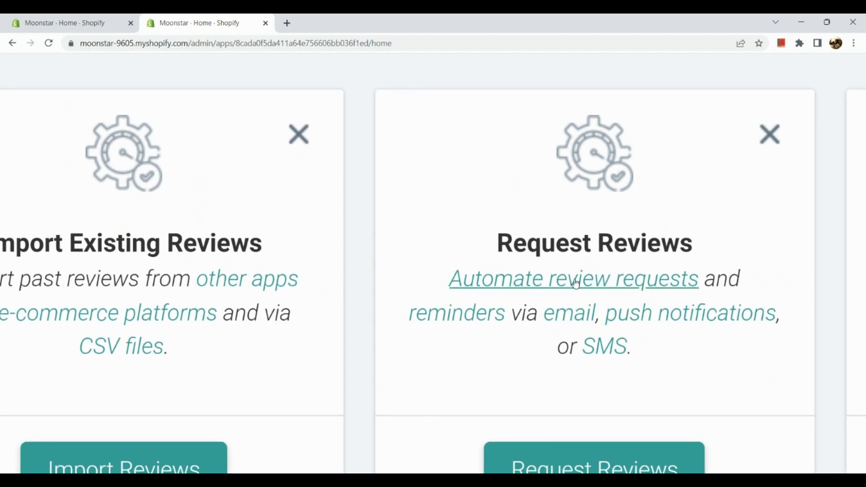
scroll(575, 285, down, 2)
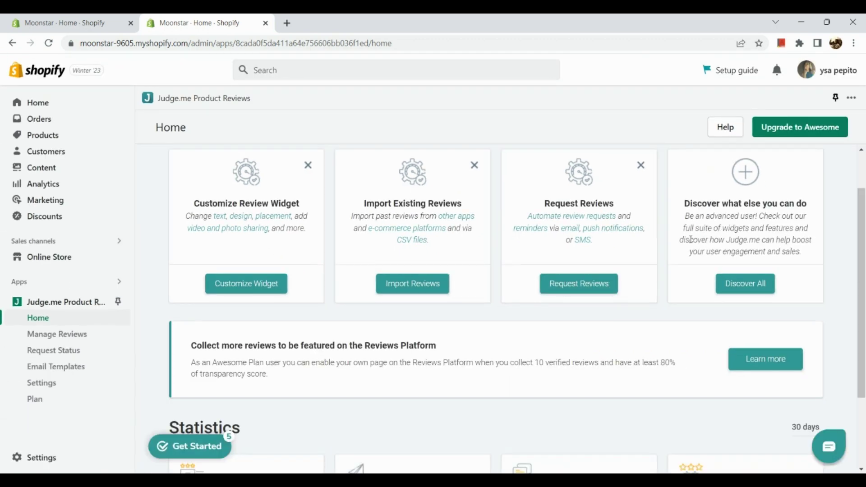
scroll(691, 240, down, 2)
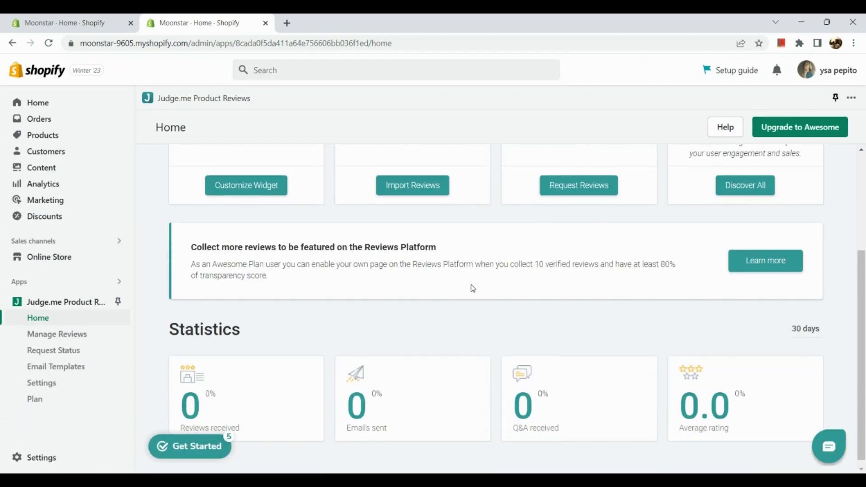
scroll(471, 284, up, 3)
scroll(249, 342, up, 3)
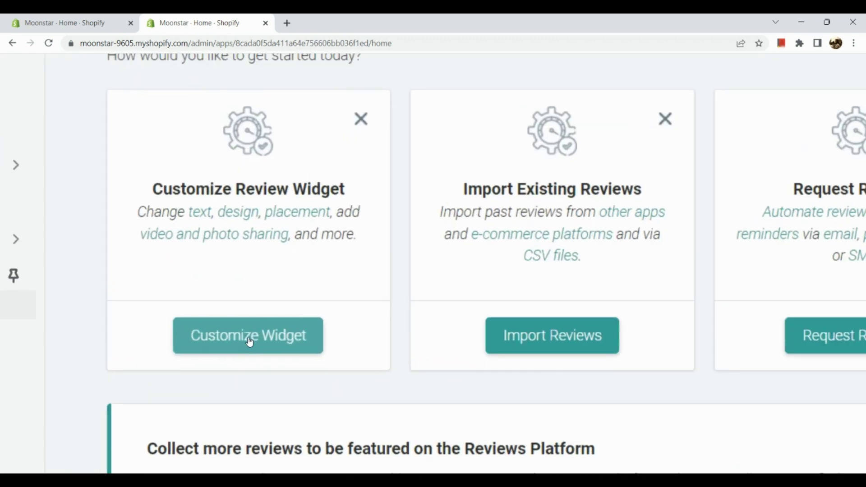
Open Customize Widget and browse the Widget Color and Widget Form settings.
click(250, 342)
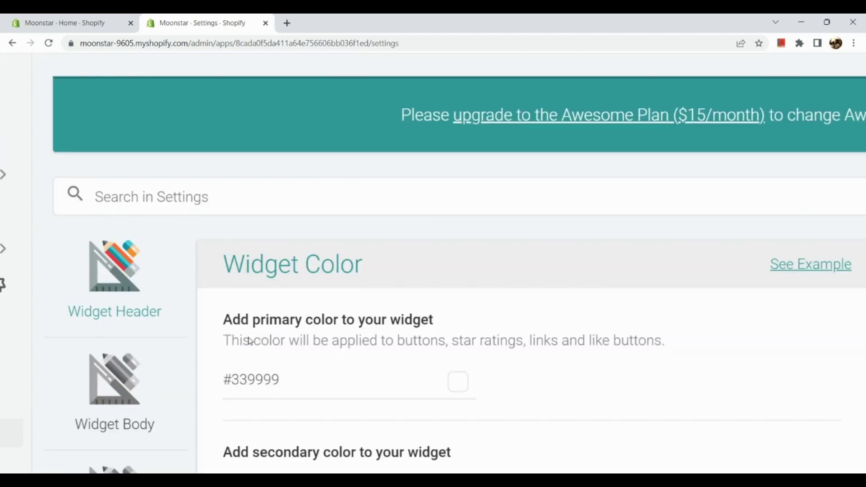
scroll(262, 333, down, 3)
scroll(276, 316, down, 3)
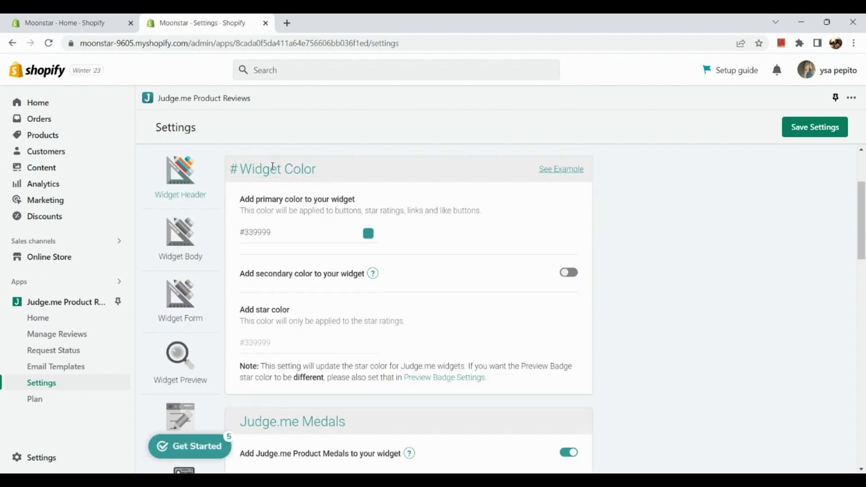
scroll(285, 256, down, 8)
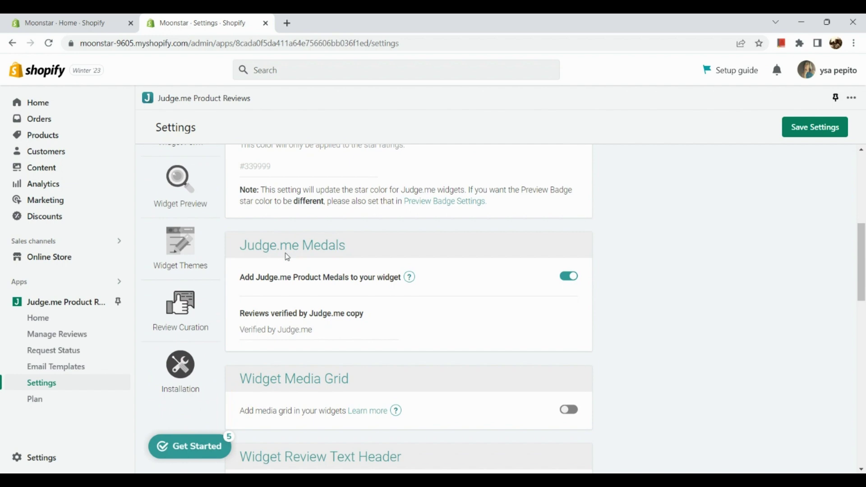
scroll(286, 257, up, 10)
scroll(344, 280, down, 3)
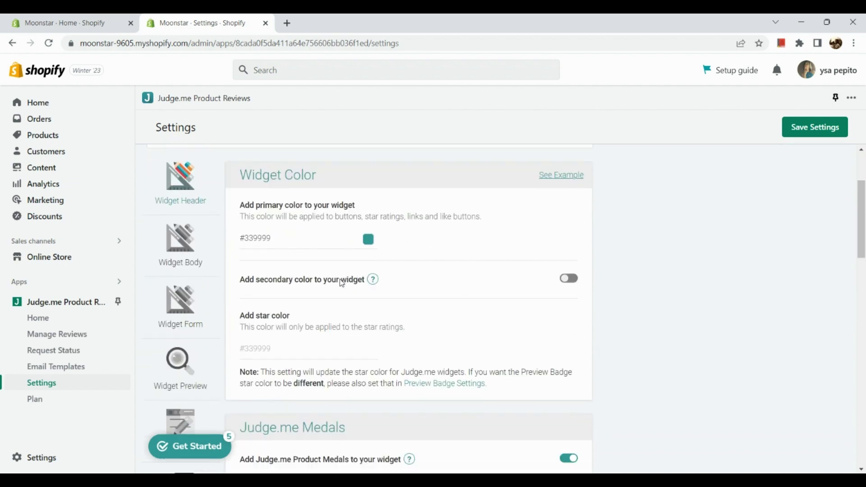
scroll(342, 283, down, 1)
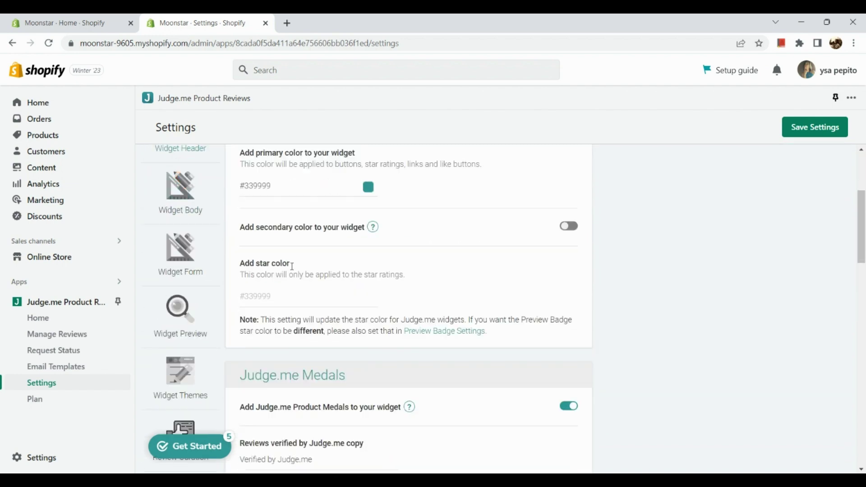
click(179, 248)
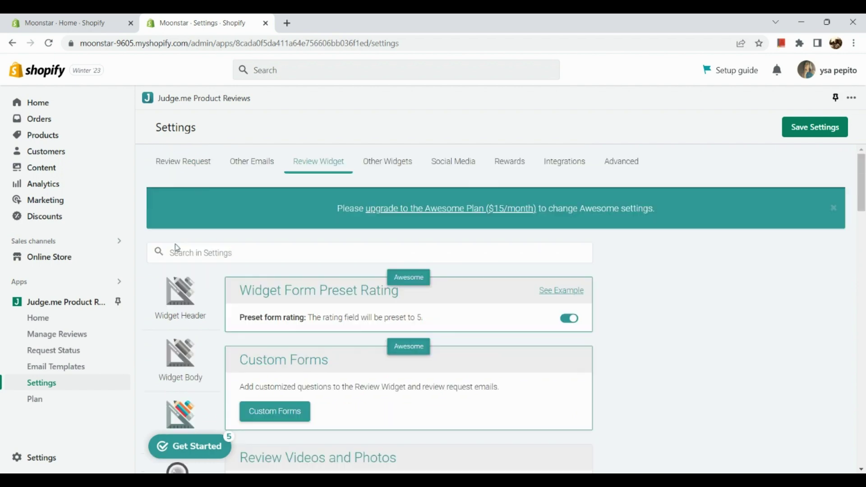
scroll(239, 319, down, 10)
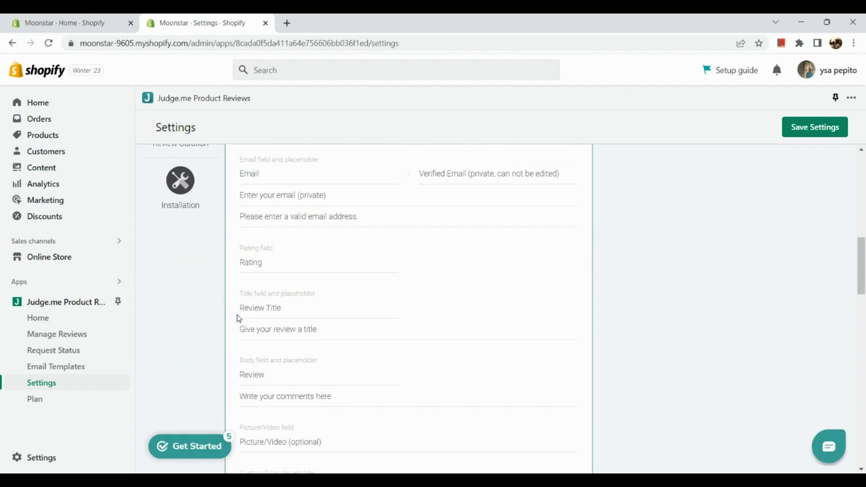
scroll(239, 319, up, 4)
scroll(239, 319, up, 1)
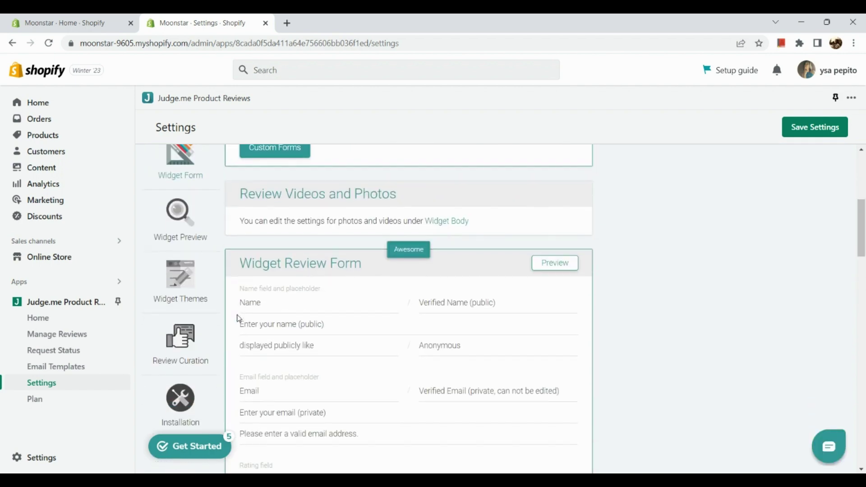
Show the Widget Preview and scroll through the Review Form and Main Section samples.
click(190, 235)
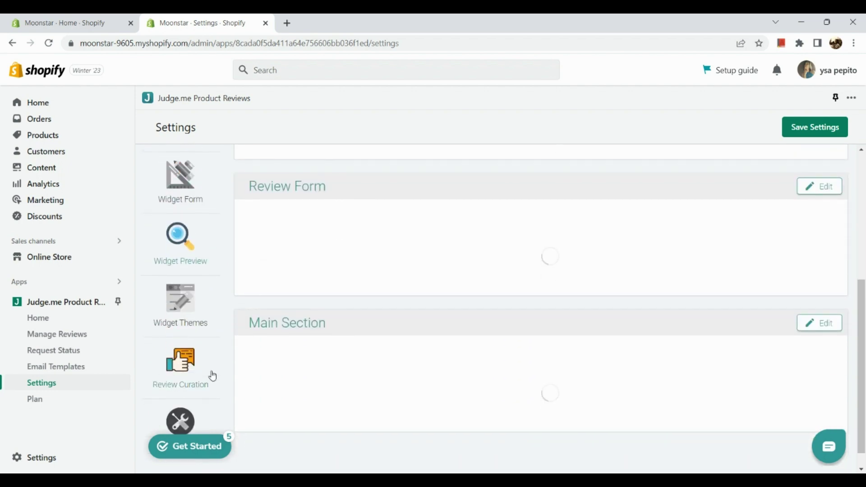
scroll(329, 286, down, 5)
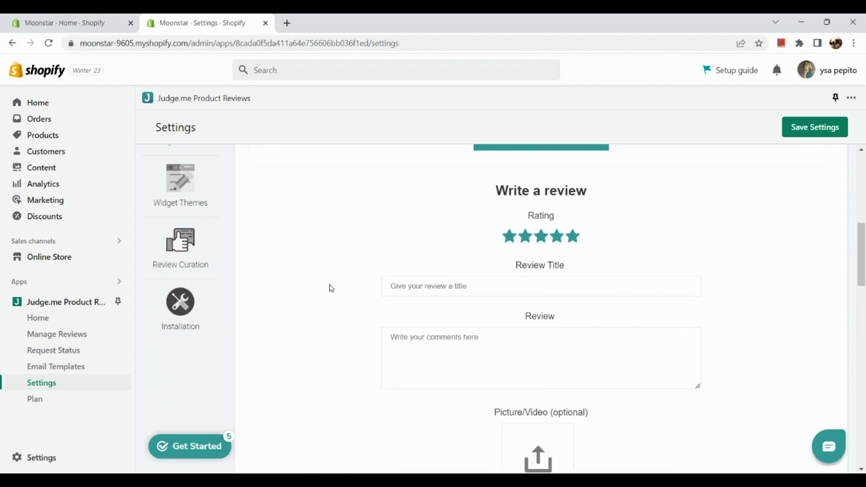
scroll(331, 289, down, 2)
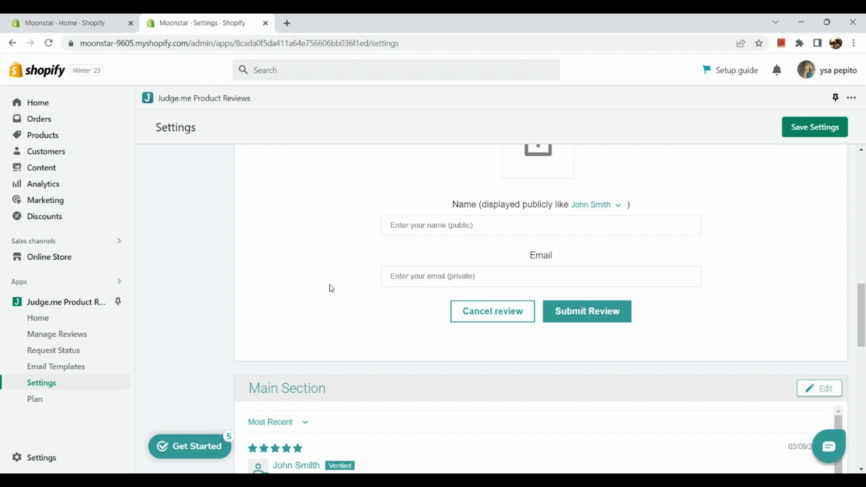
scroll(332, 289, down, 4)
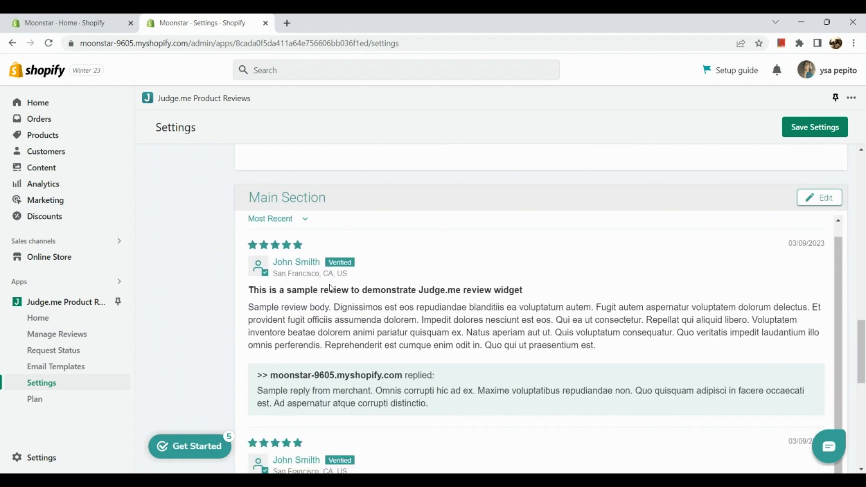
scroll(347, 350, down, 3)
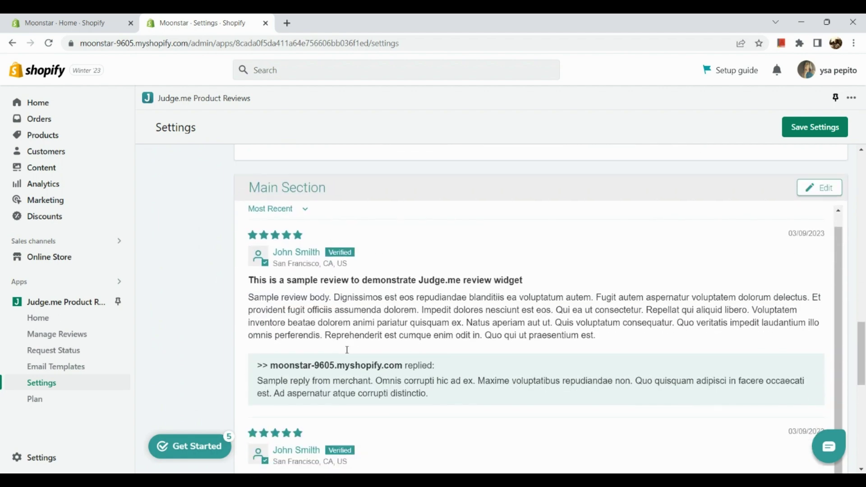
scroll(347, 350, up, 4)
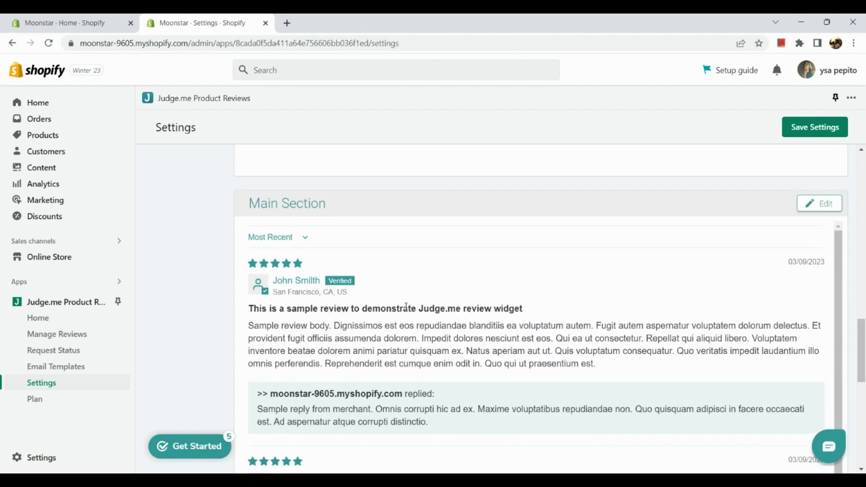
scroll(825, 218, up, 5)
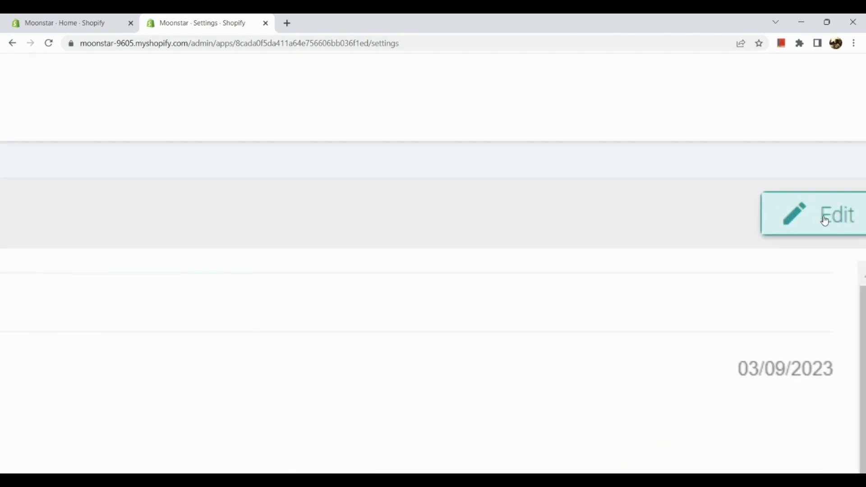
scroll(808, 216, down, 5)
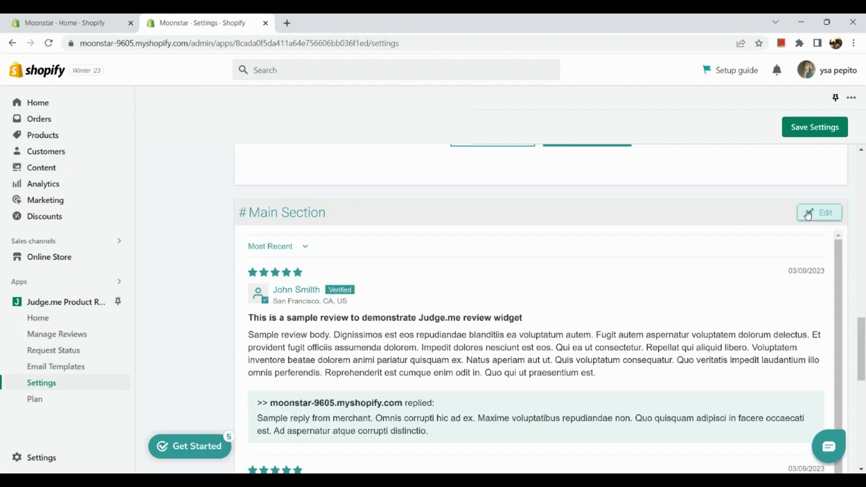
scroll(753, 346, down, 2)
scroll(752, 347, up, 2)
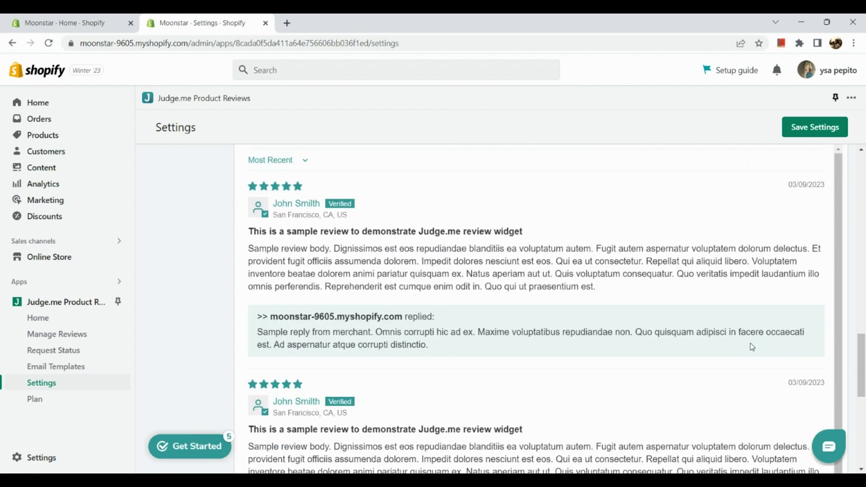
scroll(752, 347, up, 10)
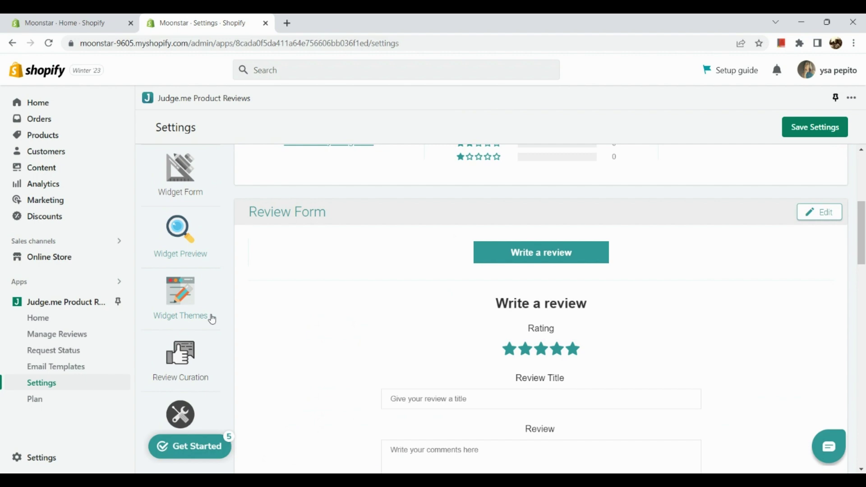
Try the Align, Slider and Cards (Leex) widget themes, then pick Default again.
click(212, 320)
scroll(300, 352, down, 3)
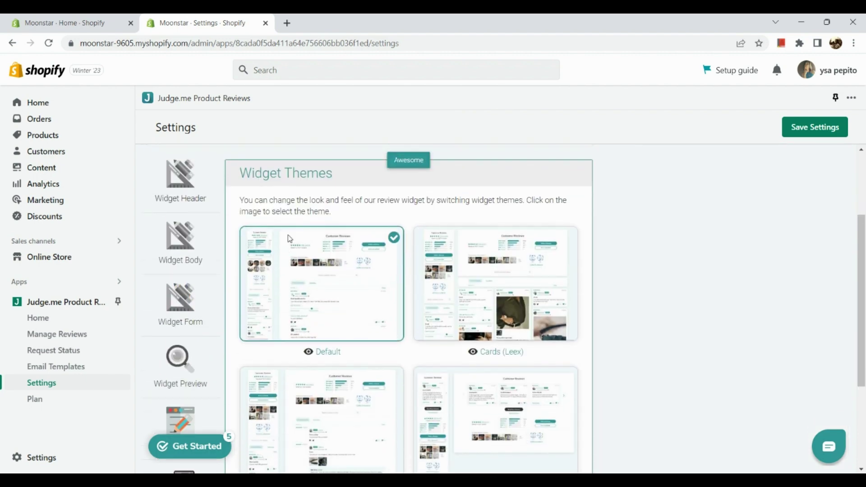
scroll(287, 215, up, 4)
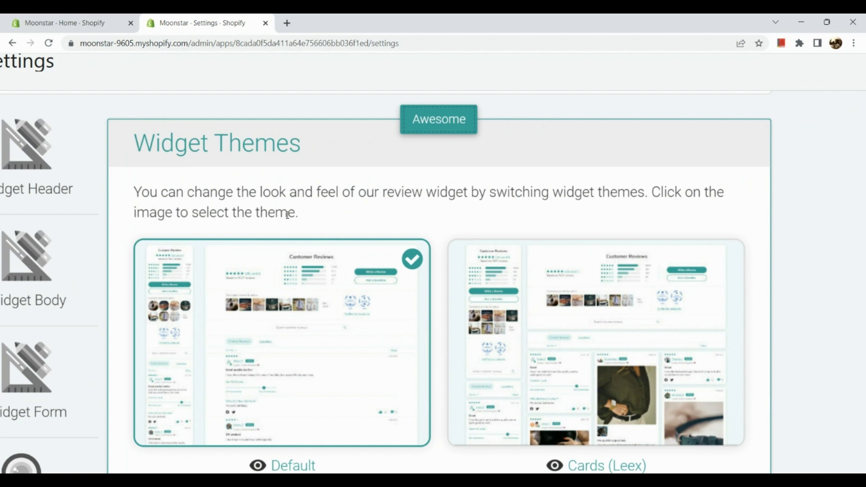
scroll(288, 215, down, 4)
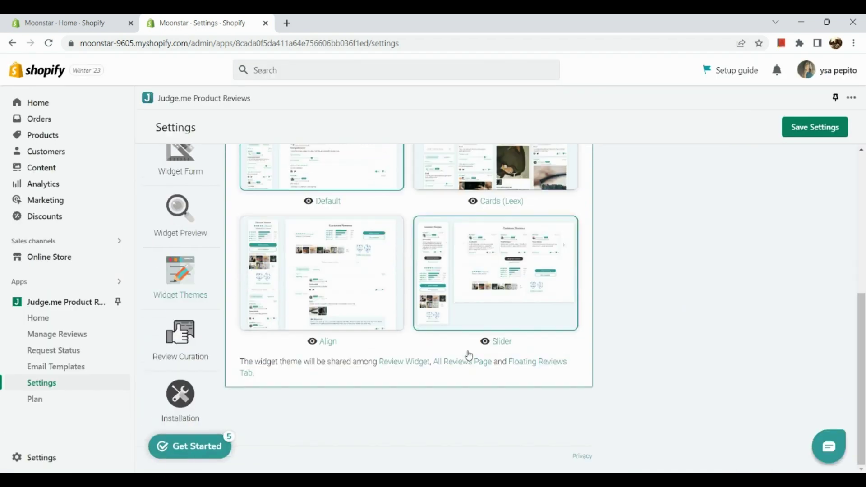
click(324, 327)
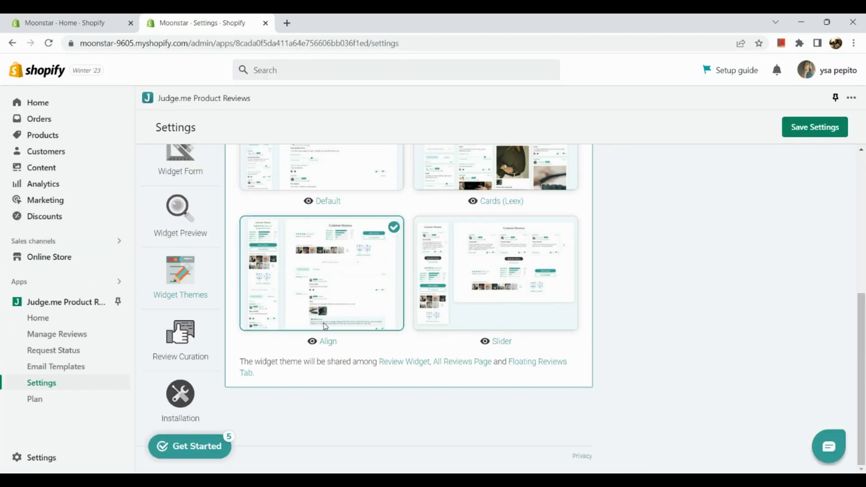
click(496, 317)
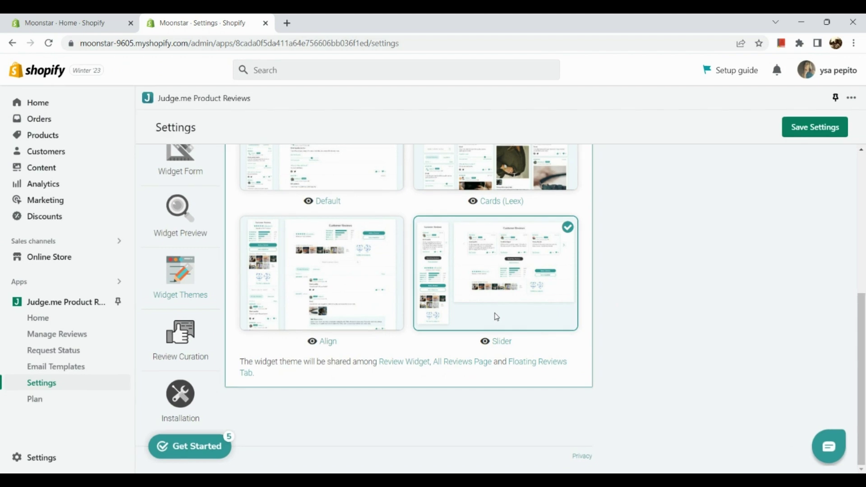
scroll(496, 230, up, 3)
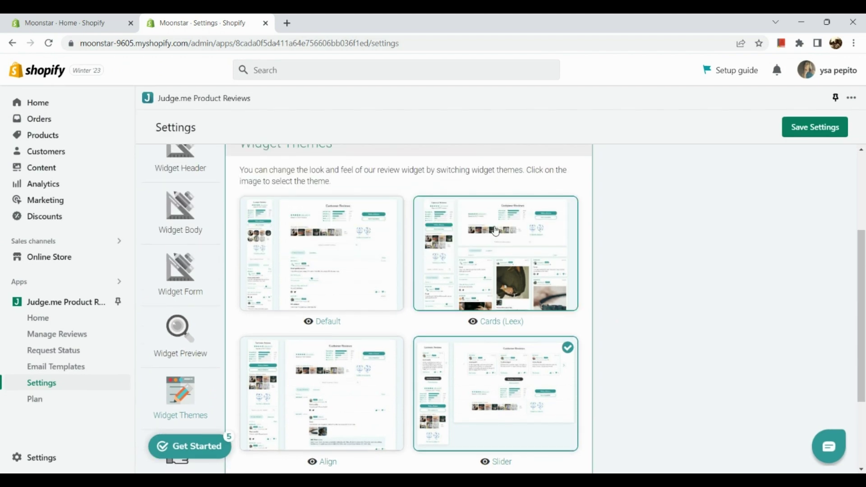
click(496, 230)
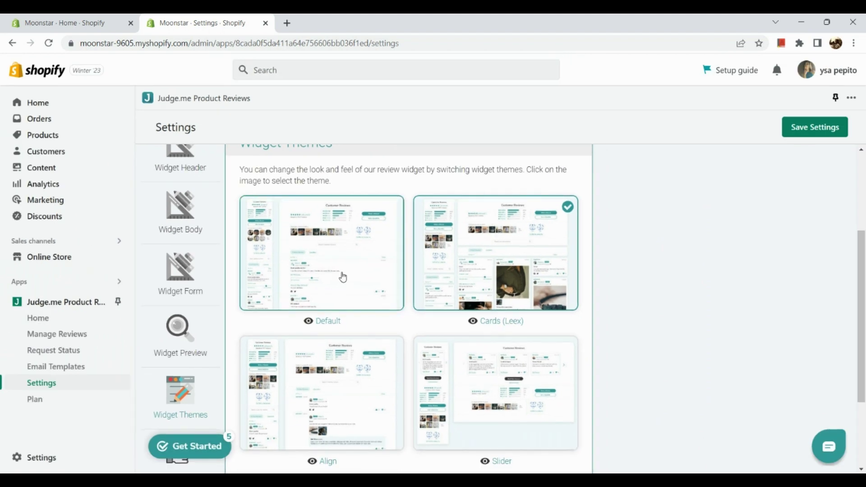
scroll(332, 198, down, 2)
click(333, 198)
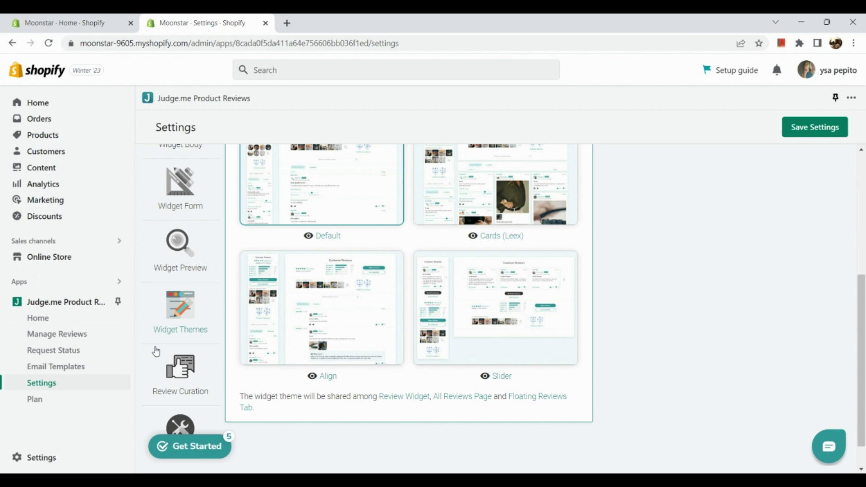
scroll(180, 366, down, 1)
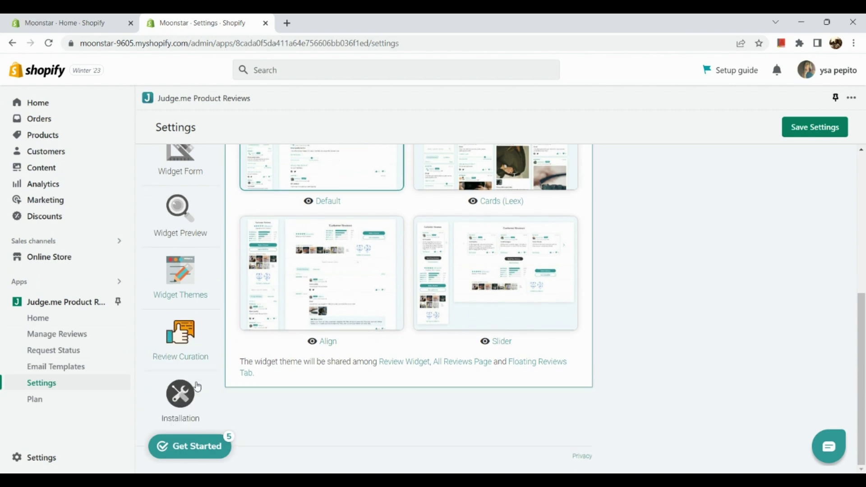
In Review Curation, turn 'Publish new reviews automatically' off and then back on.
click(190, 355)
scroll(306, 347, down, 3)
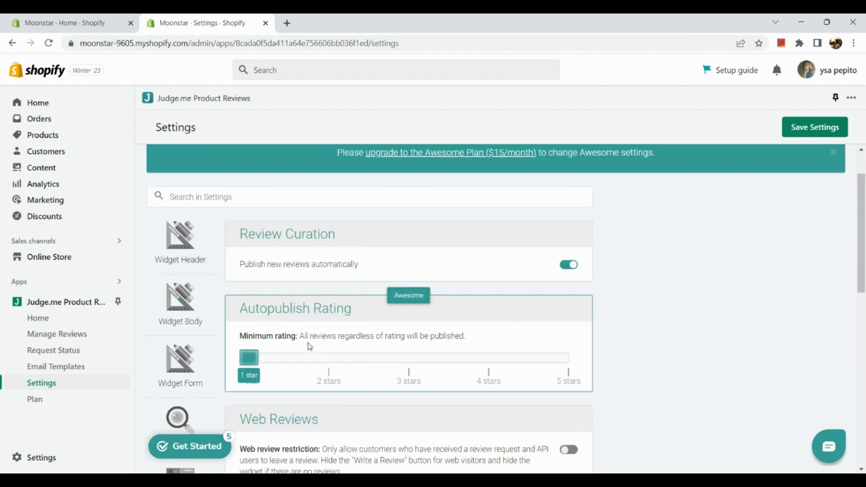
scroll(305, 286, down, 1)
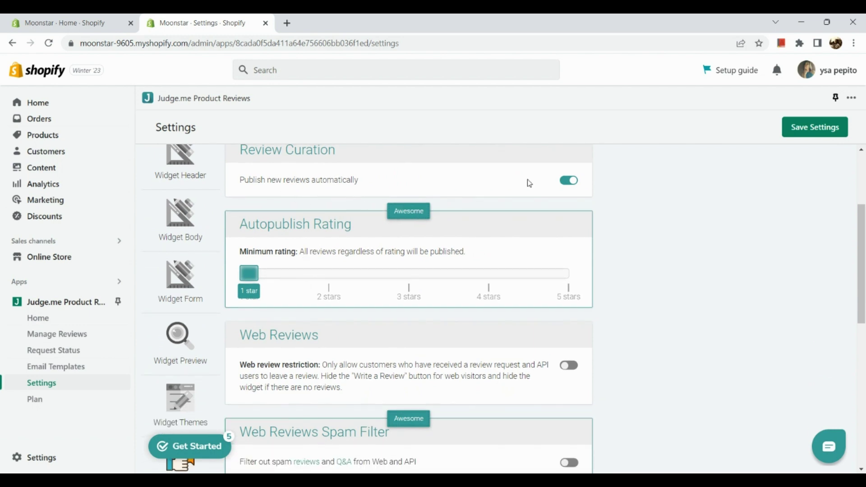
click(573, 184)
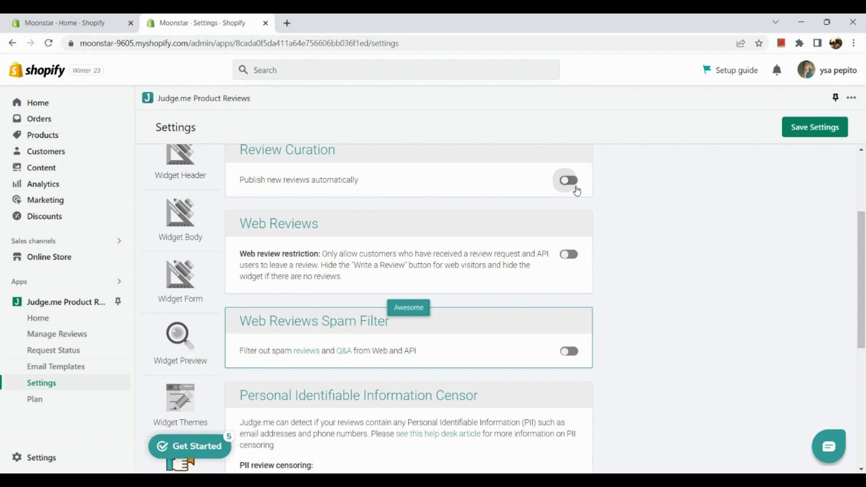
click(574, 185)
Try raising the Autopublish Rating minimum to 2 stars; it stays at 1 star (Awesome plan).
scroll(420, 225, down, 3)
scroll(419, 225, up, 2)
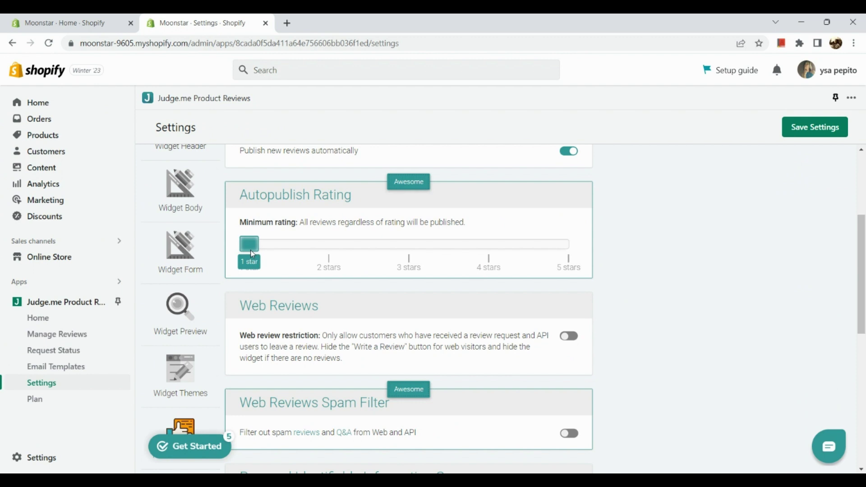
mouse_move(252, 254)
mouse_down()
mouse_move(569, 251)
mouse_move(265, 247)
mouse_up()
scroll(289, 293, down, 5)
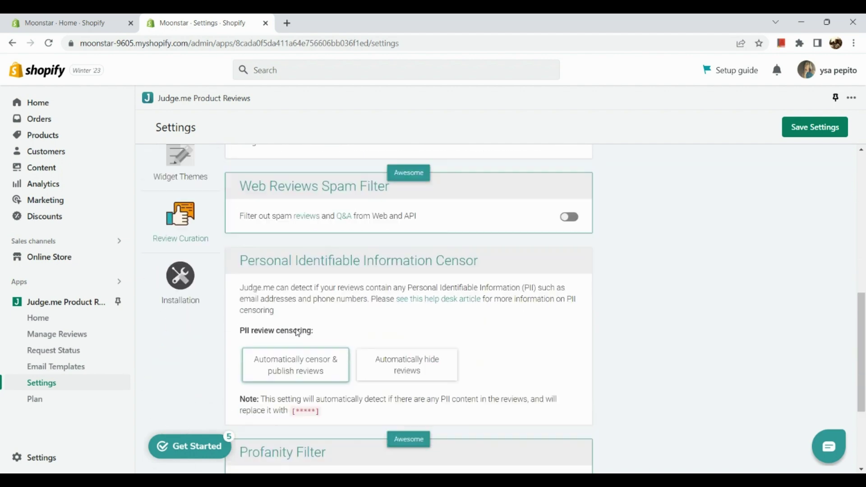
scroll(298, 333, down, 3)
scroll(270, 331, up, 5)
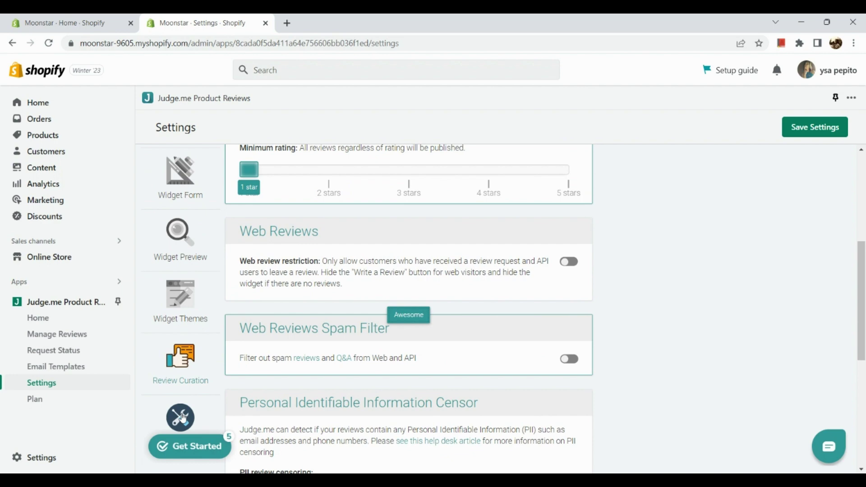
Scroll through the Review Widget Installation steps and tutorial video, then return to the top.
click(182, 417)
scroll(229, 312, down, 3)
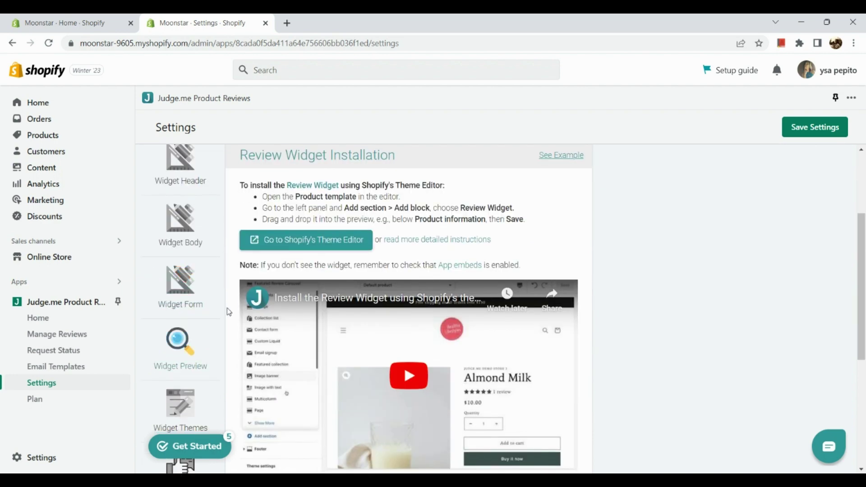
scroll(336, 336, down, 2)
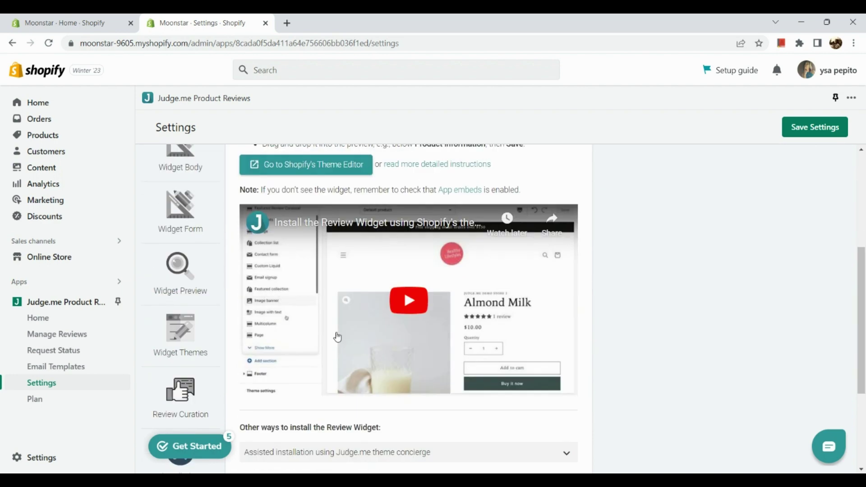
scroll(423, 294, up, 2)
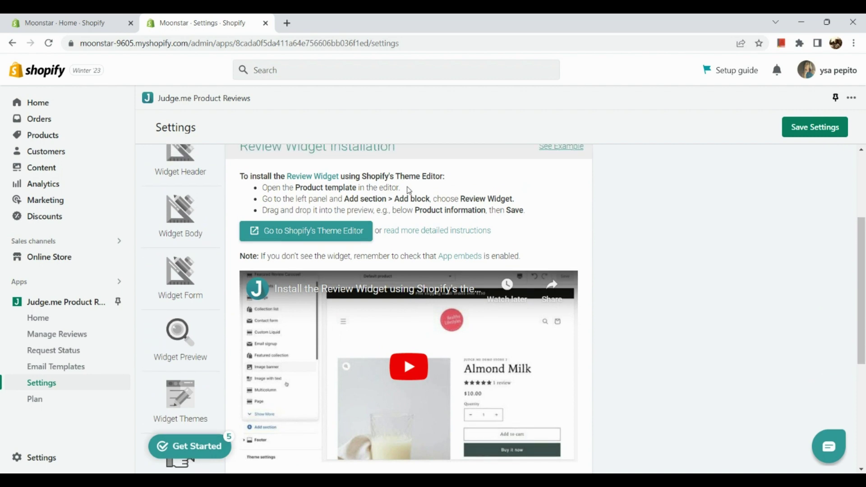
scroll(409, 190, up, 5)
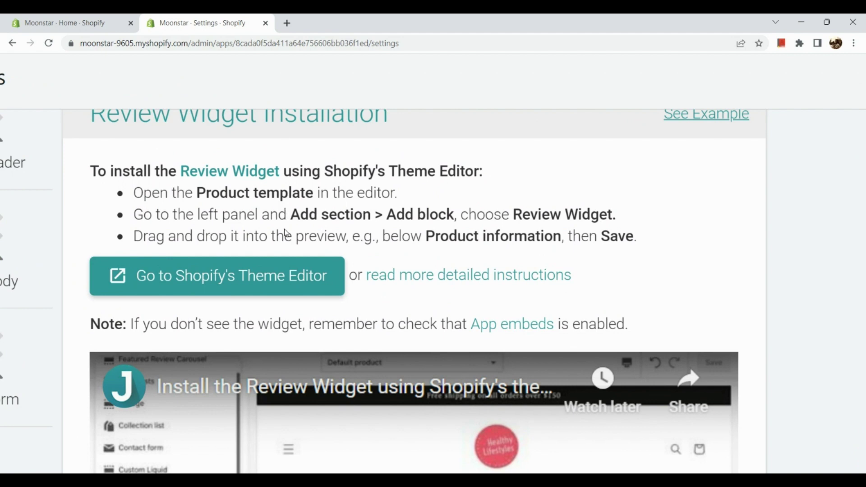
scroll(286, 233, right, 2)
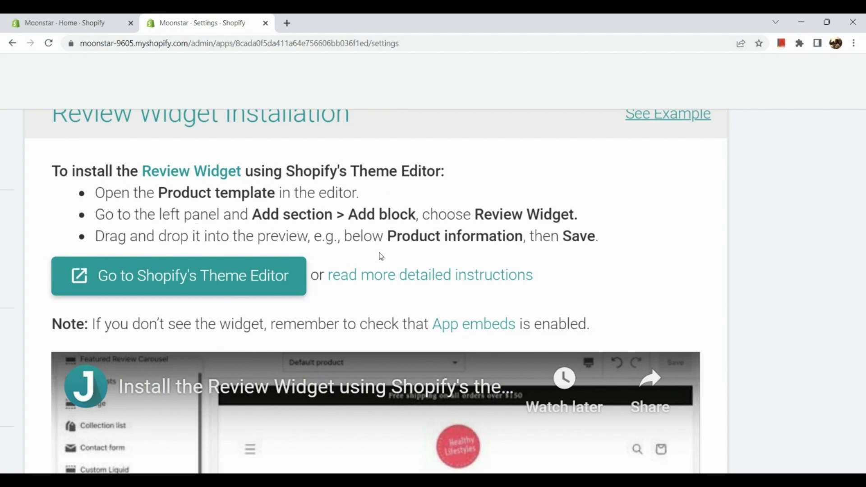
scroll(381, 256, down, 10)
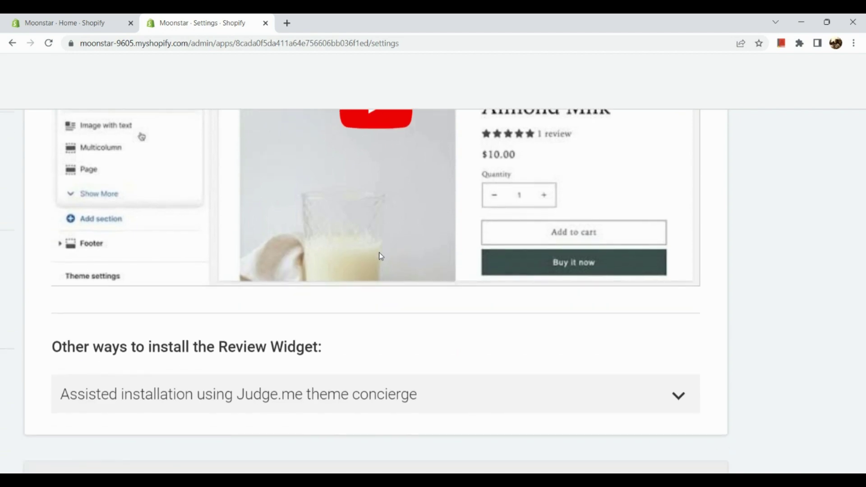
scroll(381, 256, up, 8)
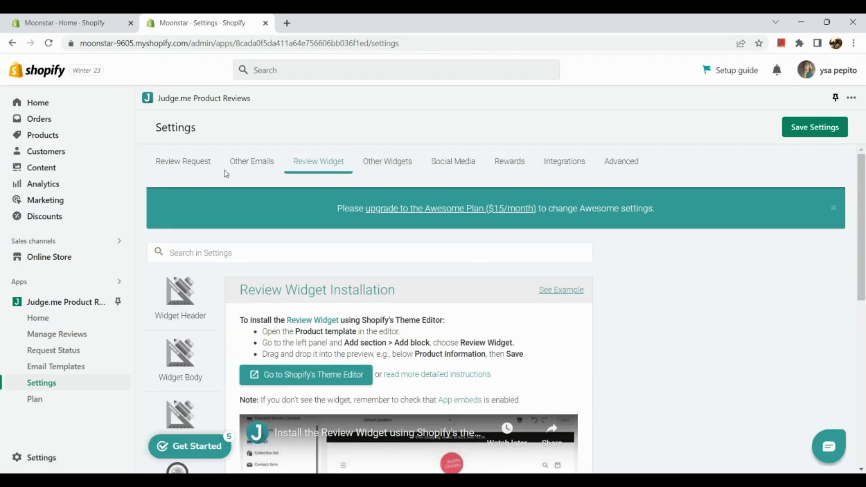
Check Review Request Email Info, language and timing: 14 days after fulfillment, then every 5 days.
click(184, 173)
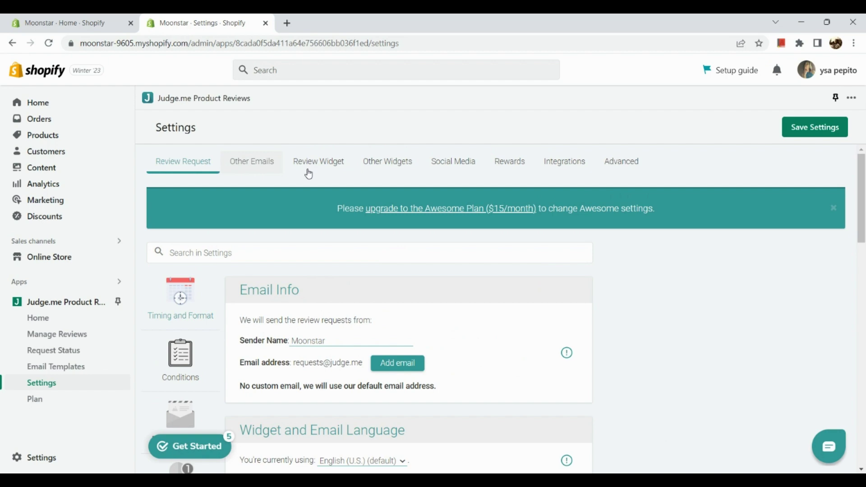
scroll(355, 203, down, 3)
scroll(342, 180, up, 3)
scroll(202, 289, down, 2)
scroll(203, 290, down, 1)
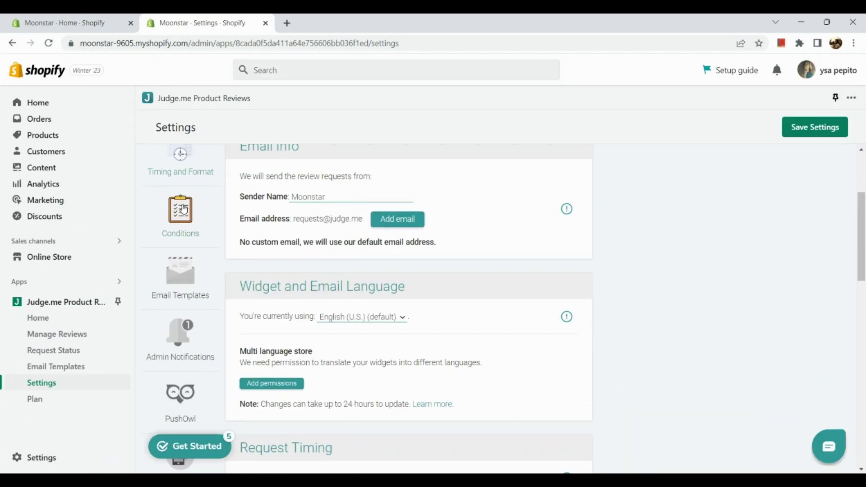
scroll(313, 258, down, 9)
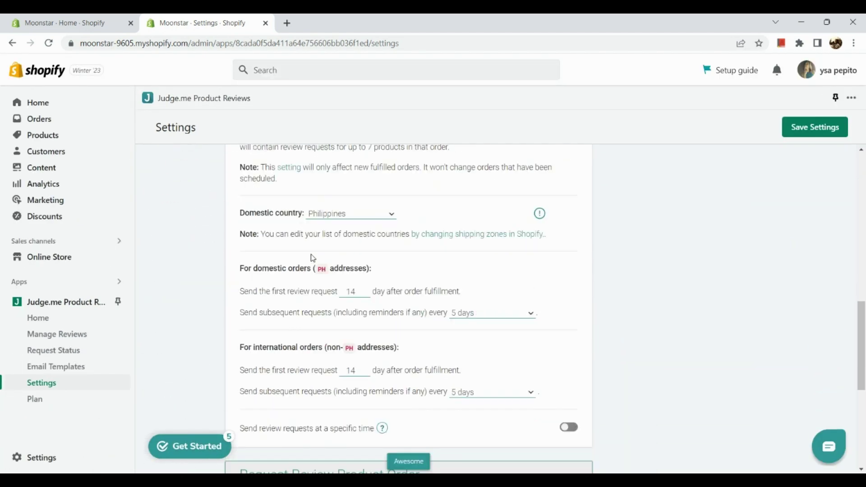
scroll(312, 258, down, 6)
scroll(313, 258, up, 10)
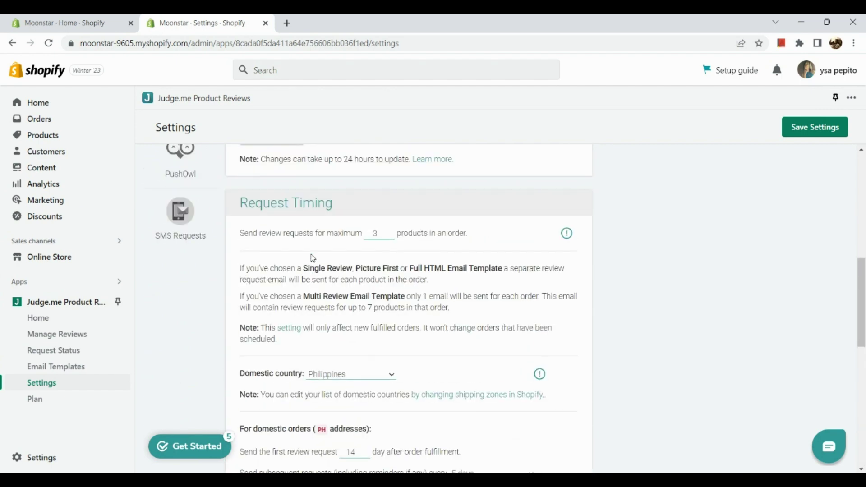
scroll(312, 258, up, 1)
scroll(173, 229, up, 6)
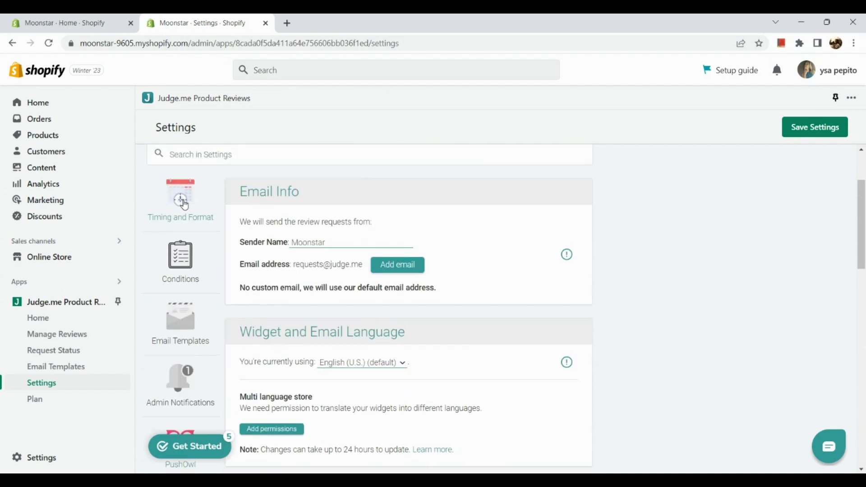
scroll(296, 294, up, 2)
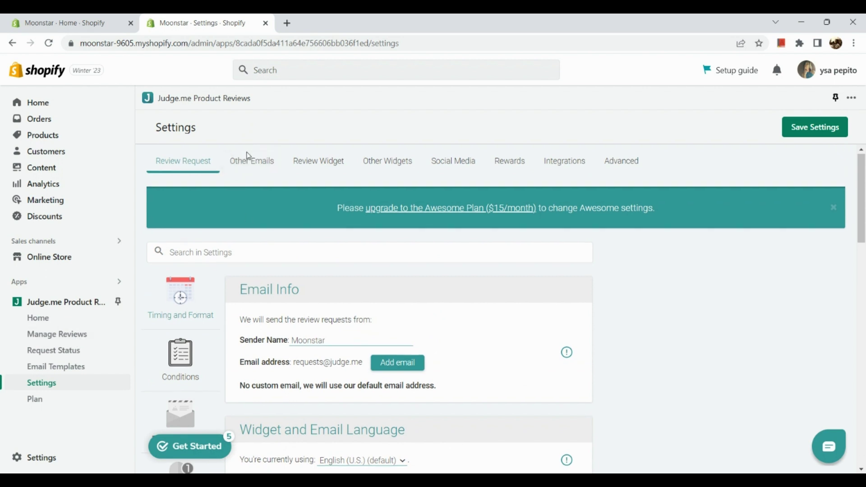
In Other Emails, scroll to the Reply to Review Template and try editing it.
click(250, 176)
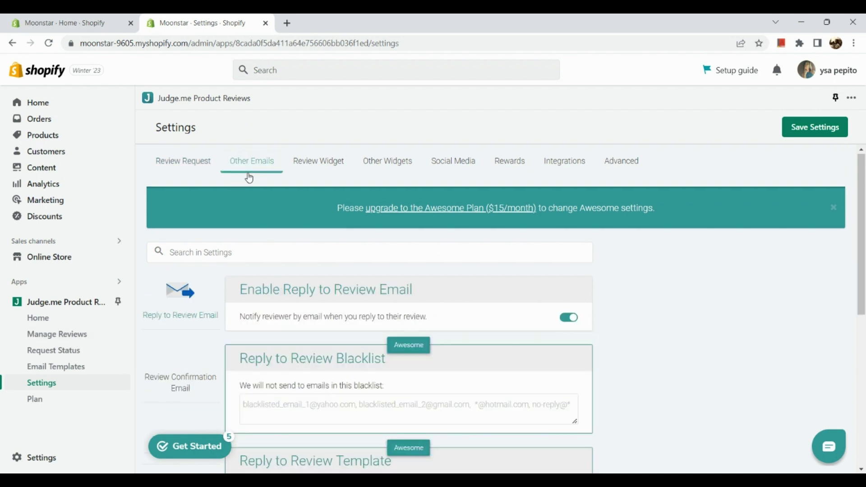
scroll(273, 274, down, 1)
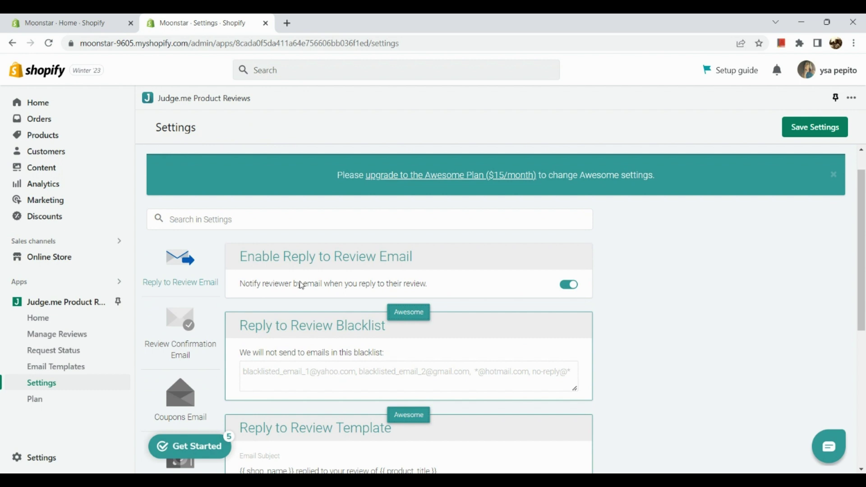
scroll(286, 284, down, 1)
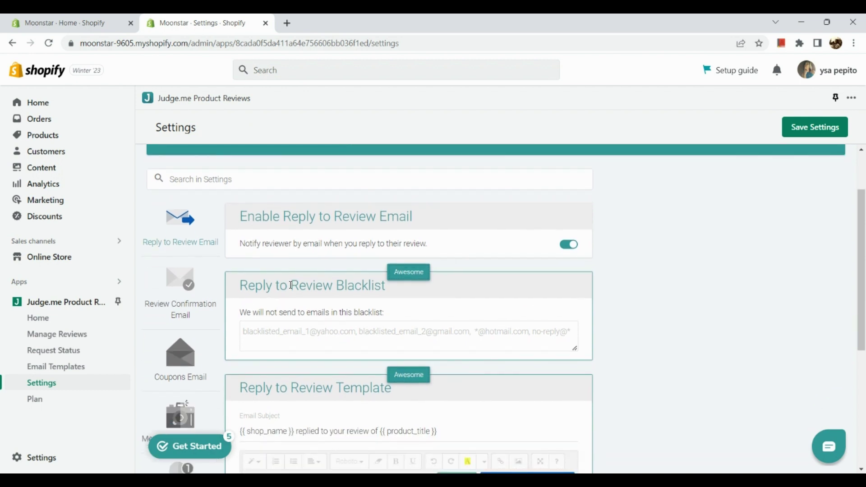
scroll(291, 285, down, 5)
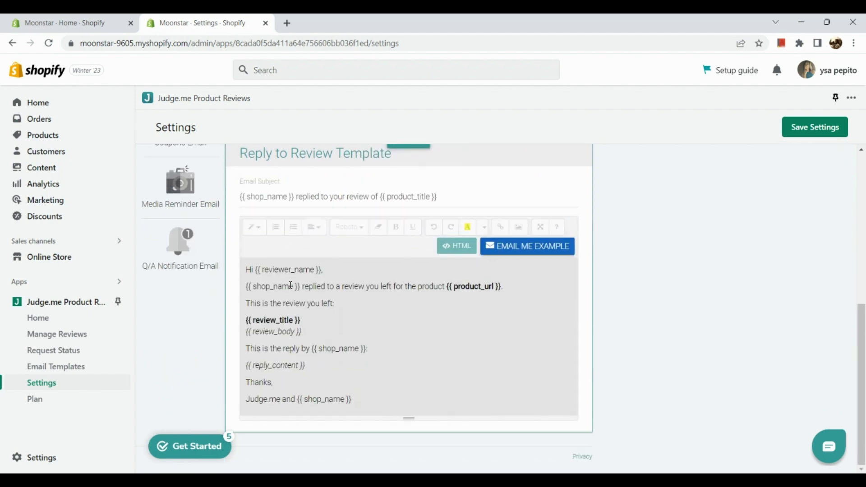
click(338, 344)
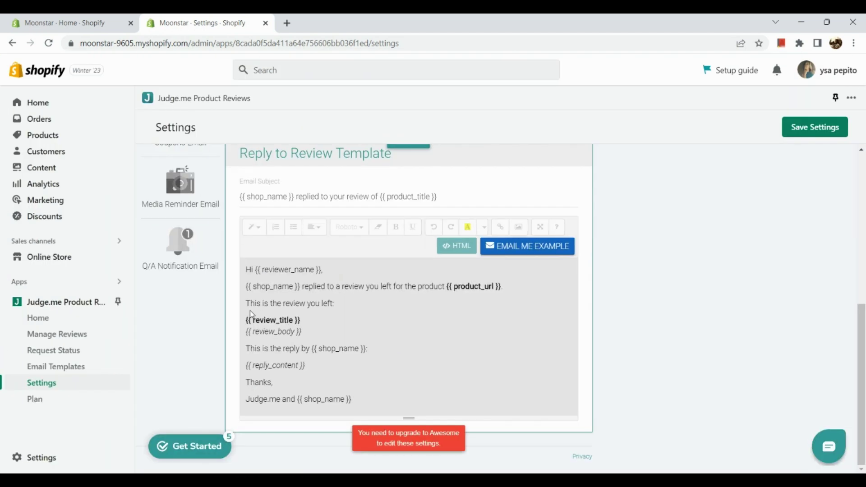
Go back to the Review Widget settings with its installation instructions.
scroll(250, 313, up, 5)
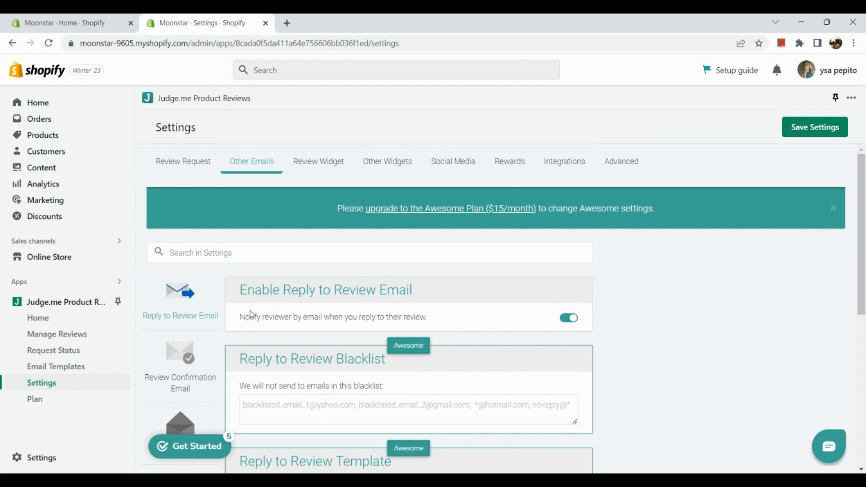
scroll(262, 317, down, 2)
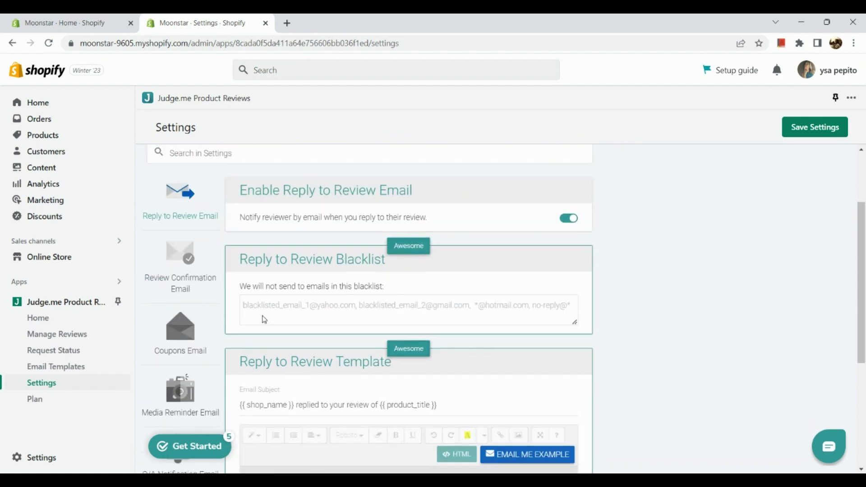
scroll(265, 319, up, 2)
click(338, 165)
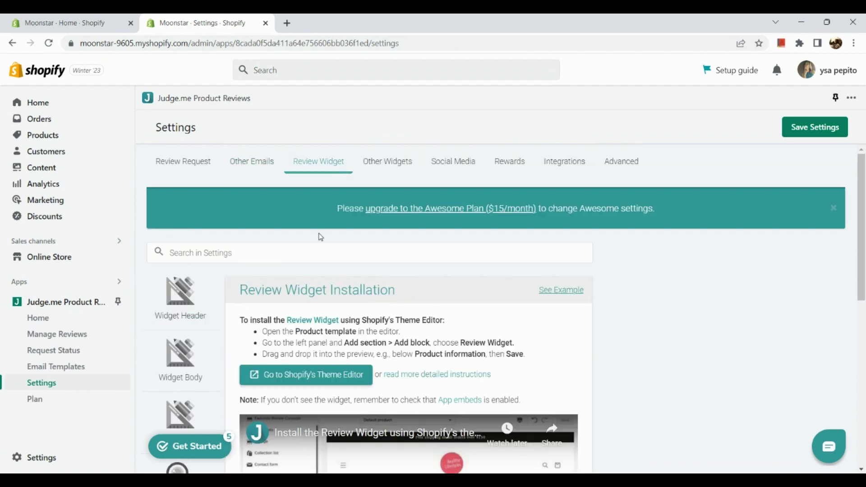
In Other Widgets, look at the Reviews Carousel and Judge.me Medals installation sections.
click(400, 168)
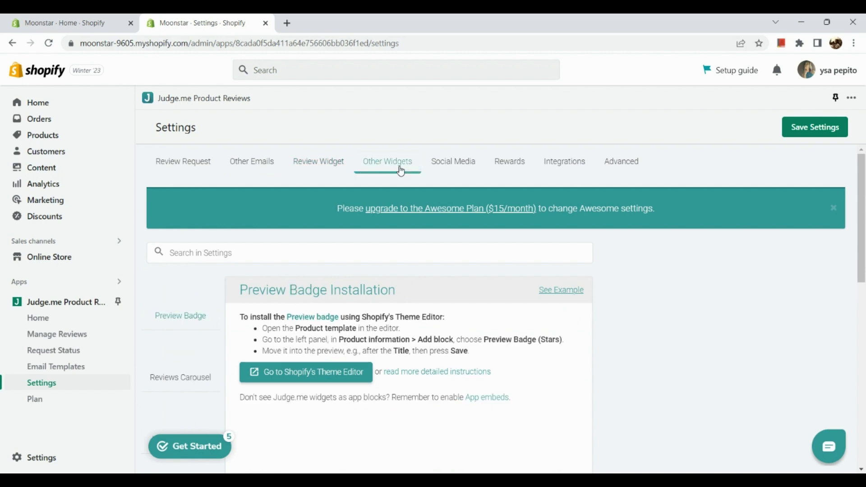
scroll(343, 307, down, 3)
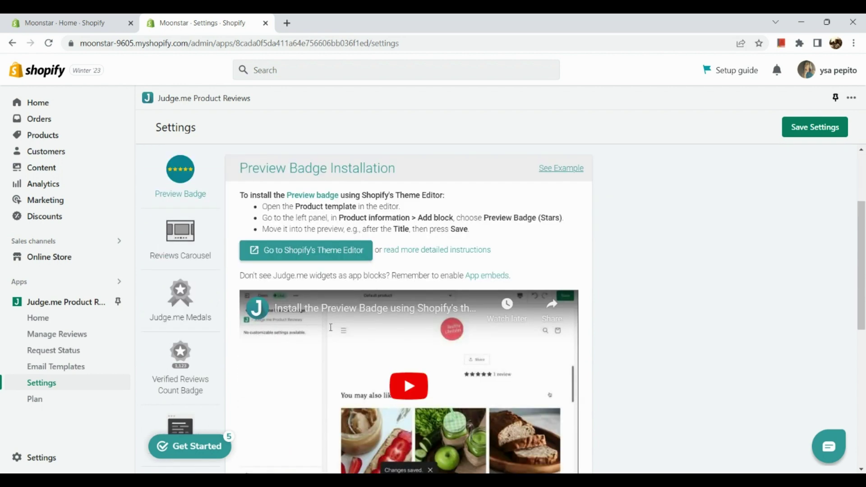
scroll(331, 328, down, 1)
scroll(330, 327, up, 2)
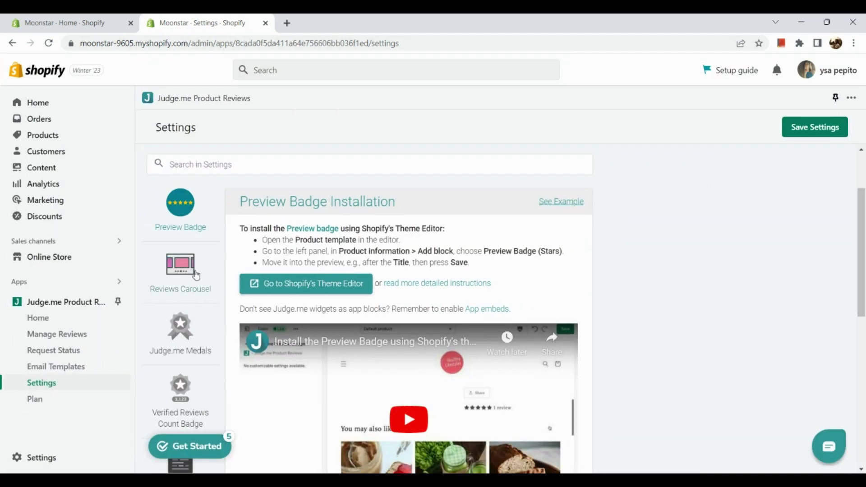
click(196, 275)
scroll(306, 369, down, 6)
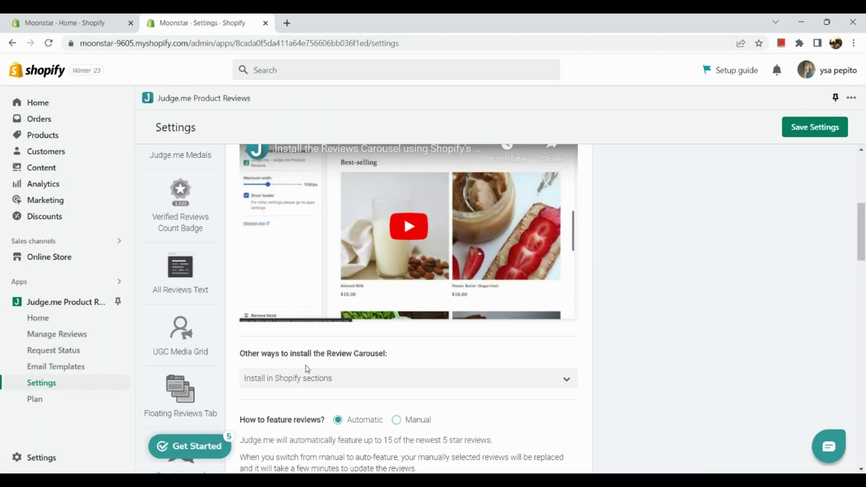
scroll(306, 369, up, 3)
click(189, 311)
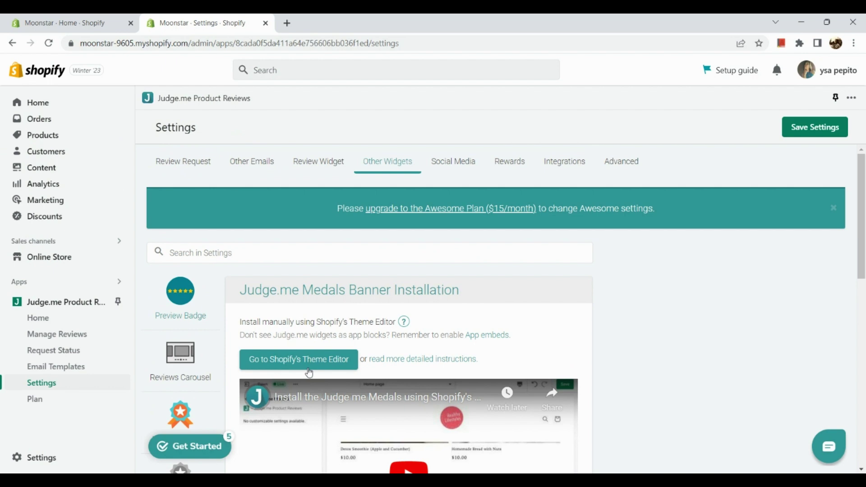
scroll(309, 373, down, 5)
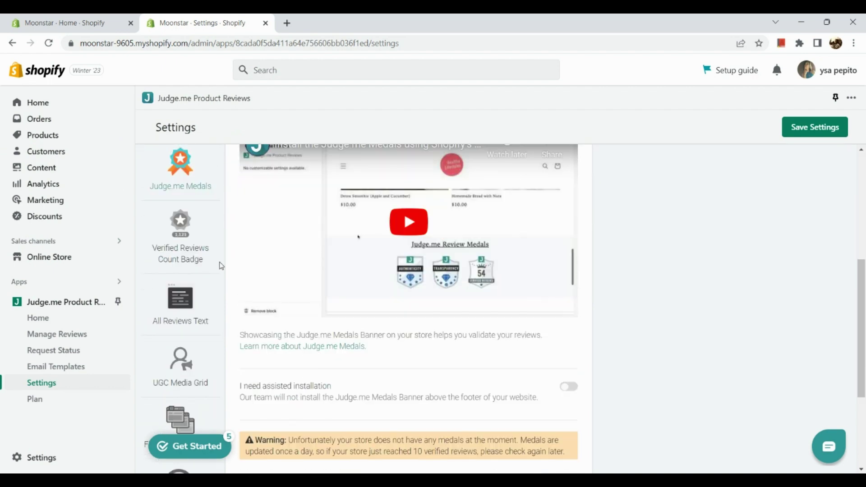
View the Verified Reviews Count Badge instructions, then the All Reviews Text installation and template.
click(193, 255)
scroll(331, 296, down, 3)
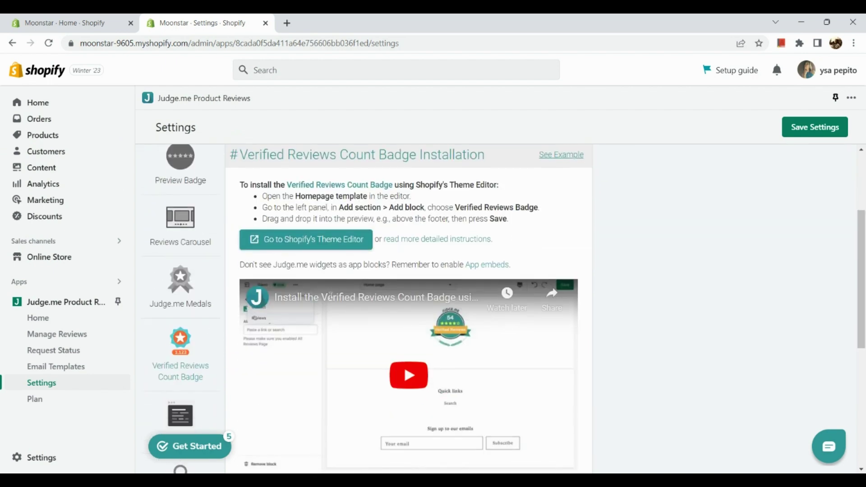
scroll(331, 296, down, 1)
scroll(331, 296, up, 1)
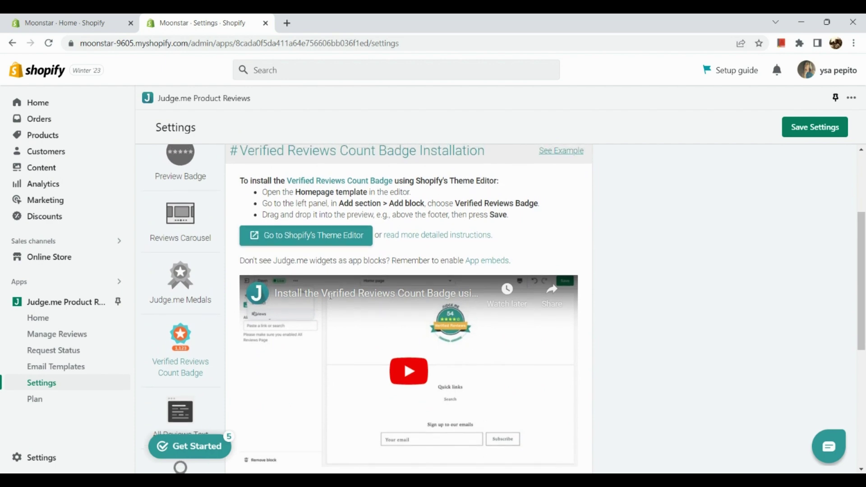
scroll(331, 296, down, 4)
click(193, 241)
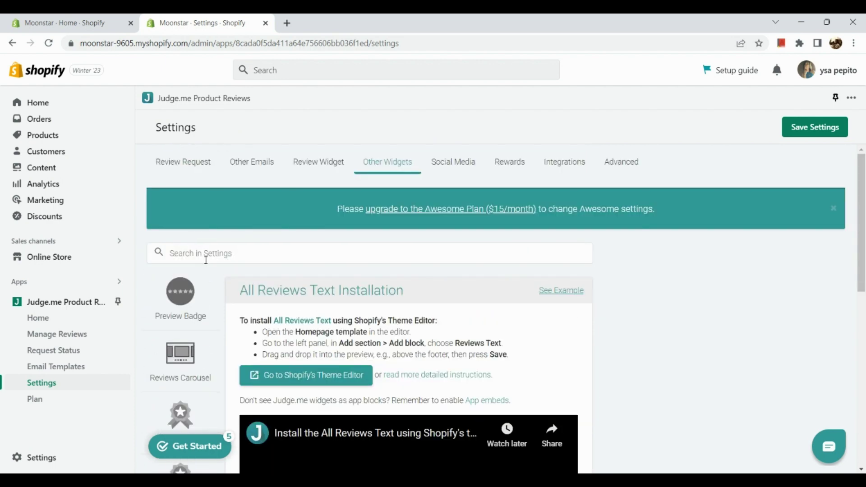
scroll(259, 378, down, 9)
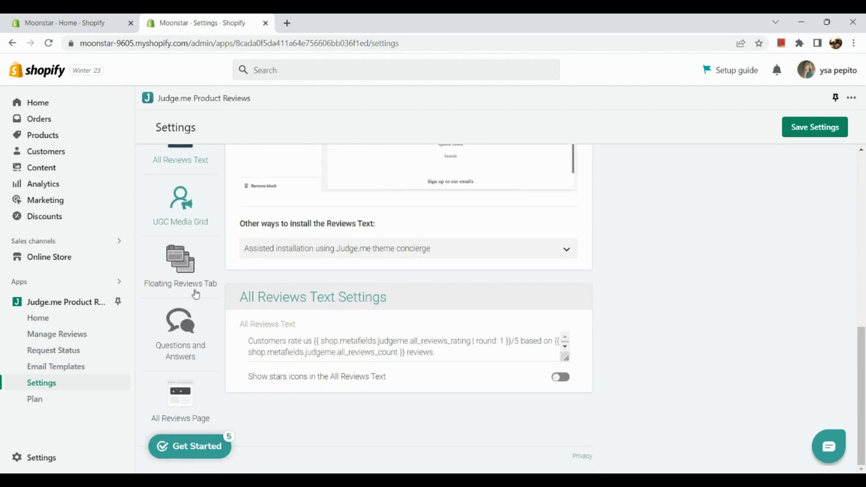
In Questions and Answers, try enabling 'Show Q&As as a tab', which needs the Awesome plan.
click(198, 326)
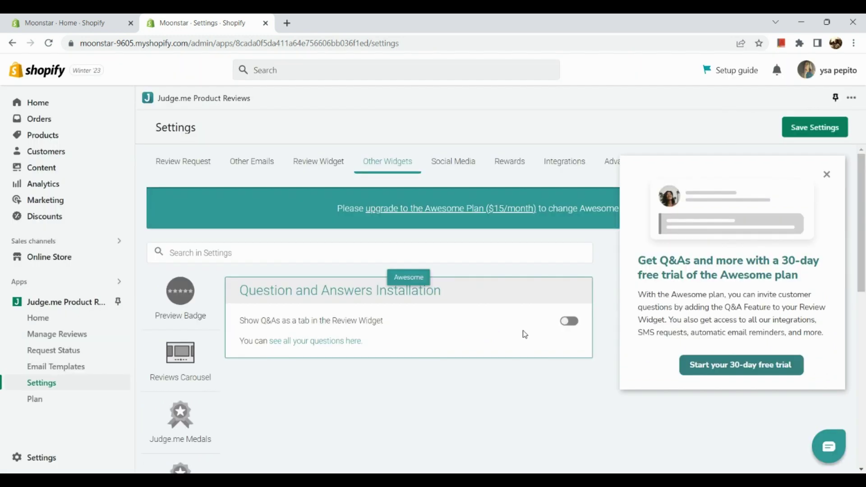
click(569, 322)
click(577, 323)
Browse the Social Media push templates and try editing the Instagram template.
click(471, 174)
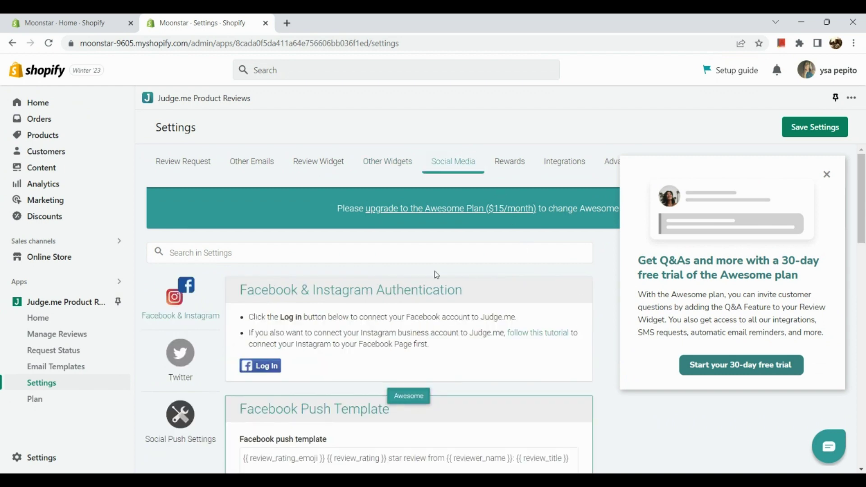
scroll(435, 272, down, 3)
scroll(436, 276, down, 6)
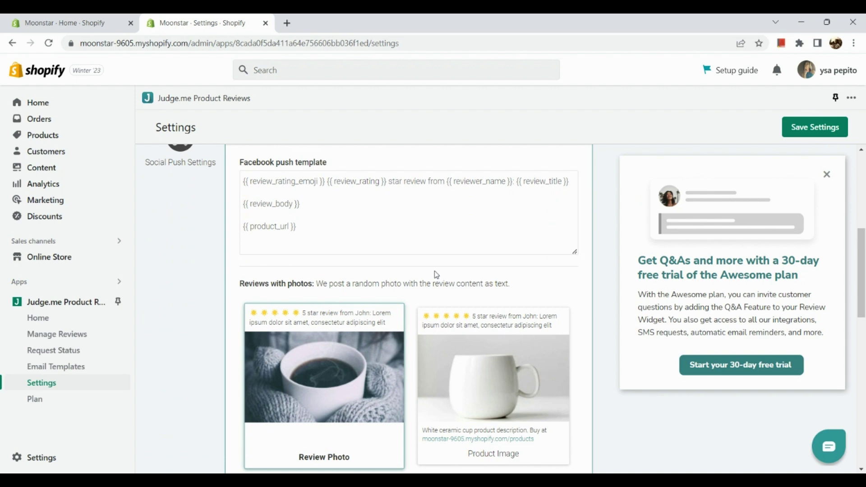
scroll(435, 270, down, 3)
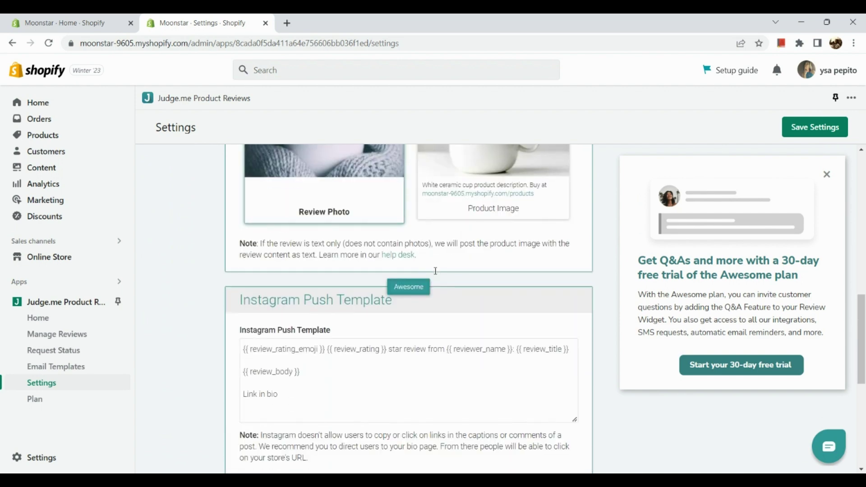
click(364, 368)
scroll(364, 368, down, 6)
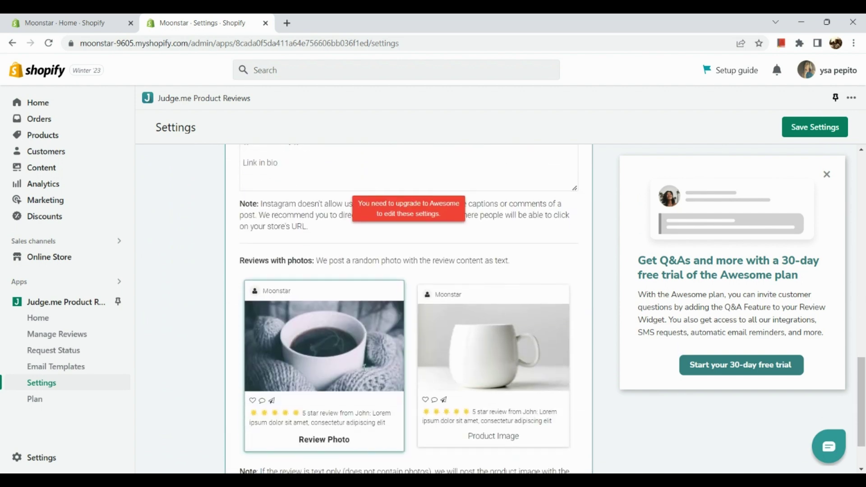
scroll(364, 368, up, 3)
scroll(364, 368, up, 14)
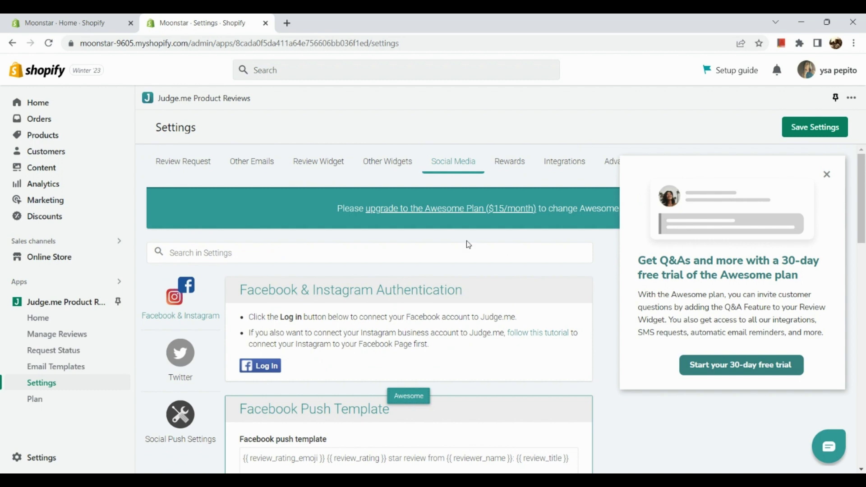
In Rewards, try turning on Enable Coupons for reviewers, which is Awesome-plan only.
click(519, 163)
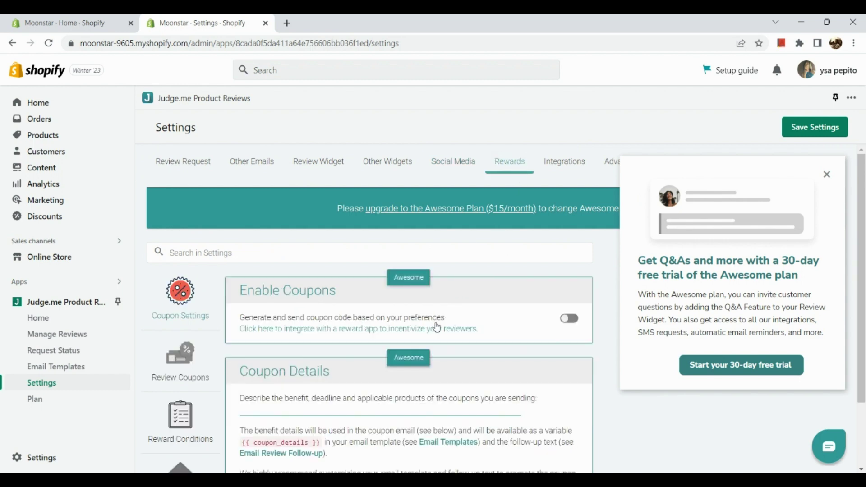
scroll(437, 327, down, 3)
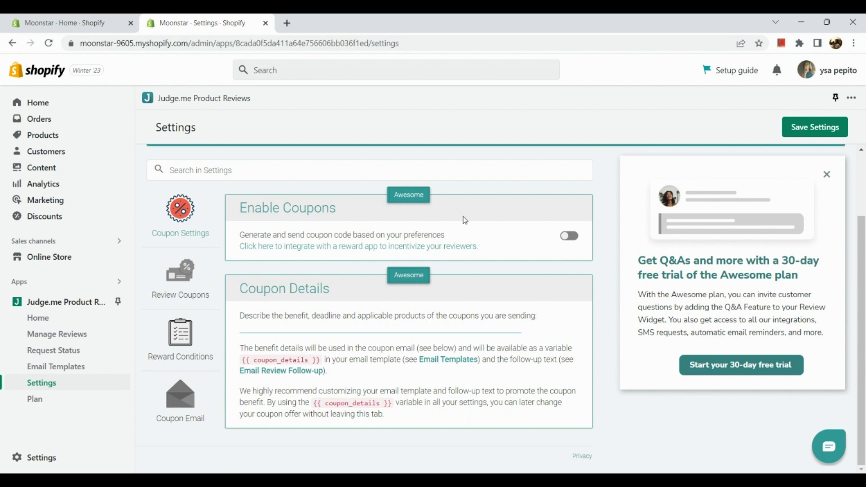
click(579, 237)
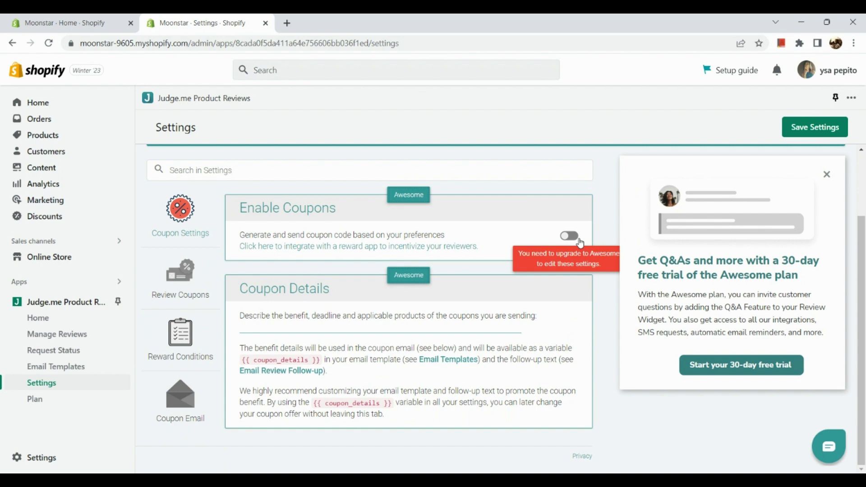
scroll(577, 203, up, 3)
Scroll through the Integrations settings, including Zapier, Appypie and Make workflow apps.
click(573, 172)
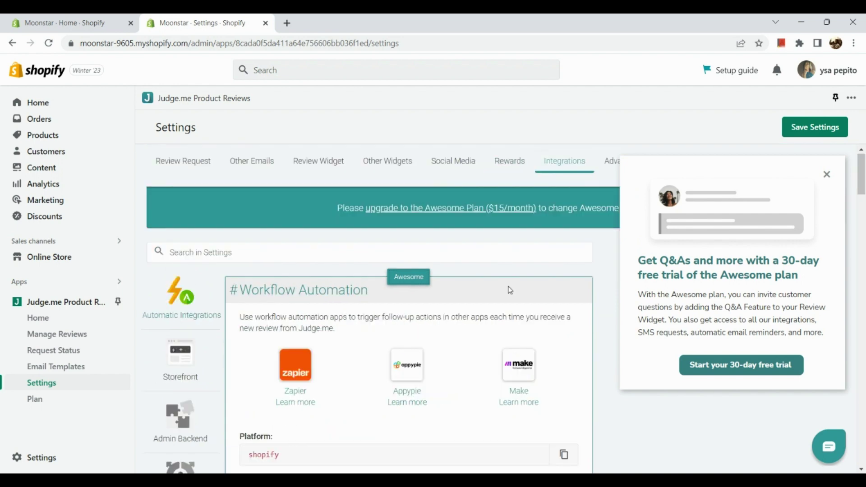
scroll(510, 291, down, 3)
scroll(509, 291, down, 1)
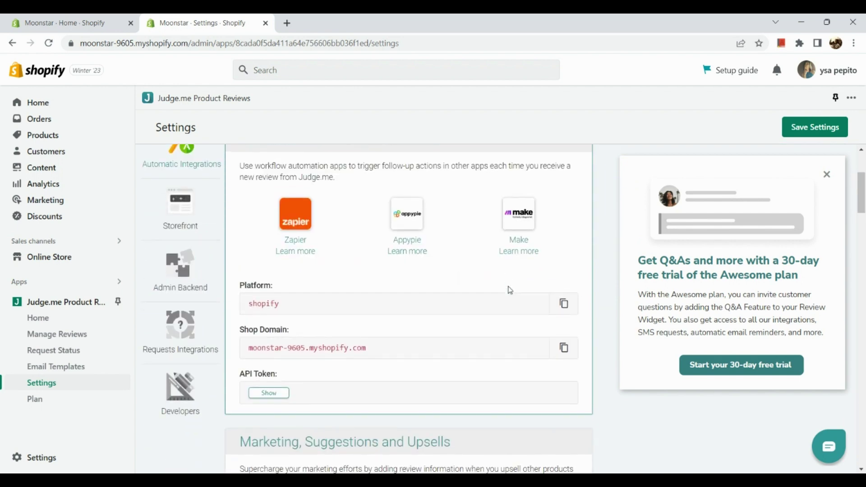
scroll(509, 290, up, 1)
scroll(409, 326, down, 2)
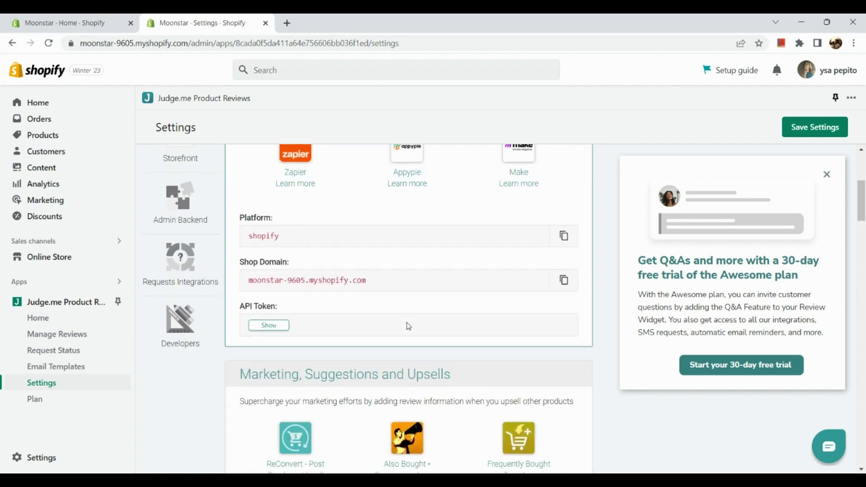
scroll(409, 326, down, 7)
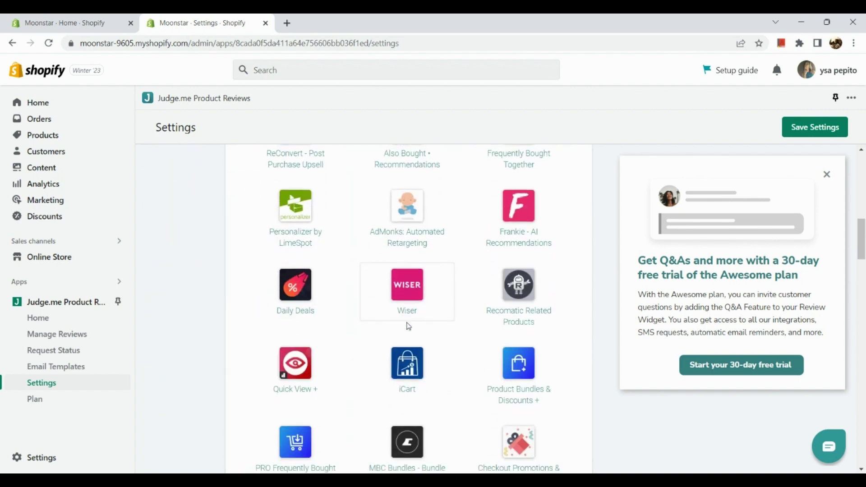
scroll(409, 326, up, 8)
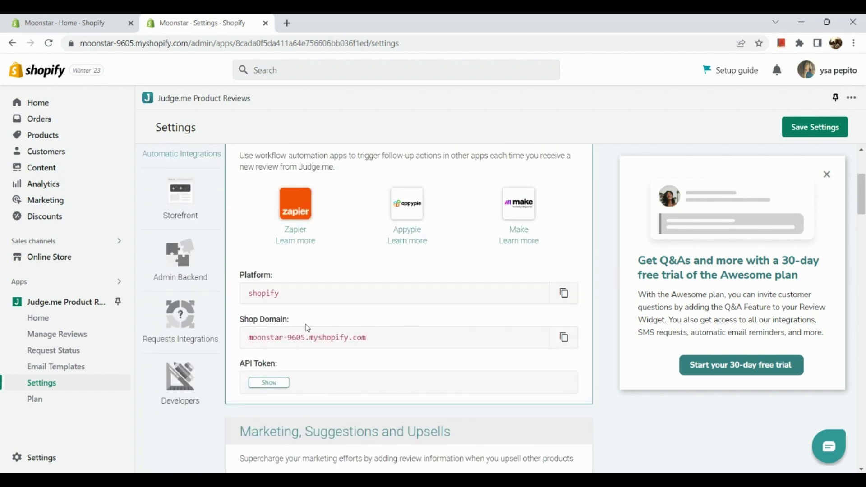
scroll(307, 328, up, 3)
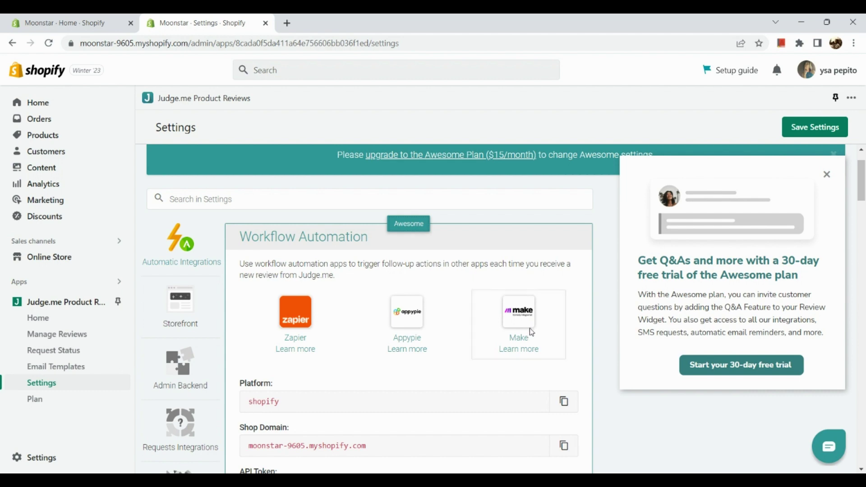
scroll(527, 328, down, 2)
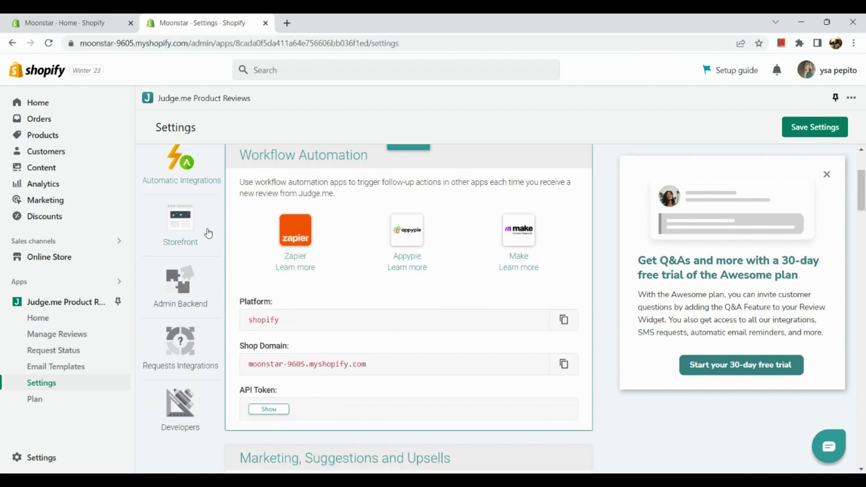
Visit the Storefront, Admin Backend and Judge.me API sections, dismissing the Awesome-plan popup.
click(207, 231)
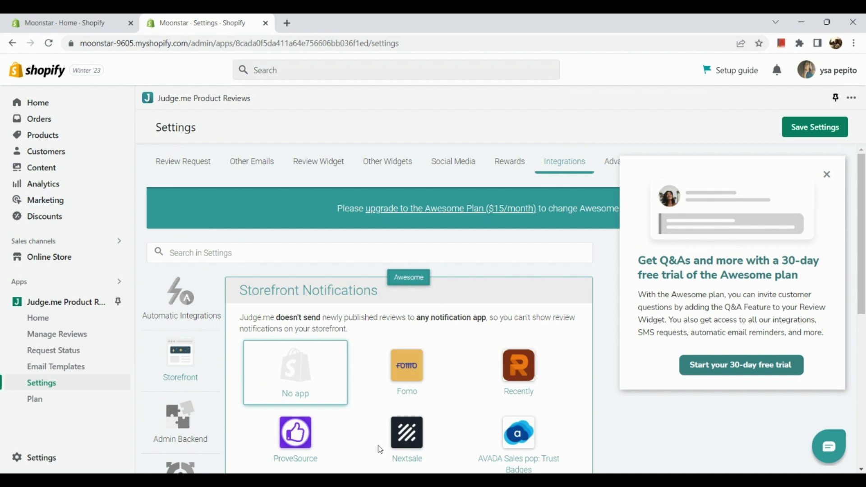
scroll(392, 338, down, 6)
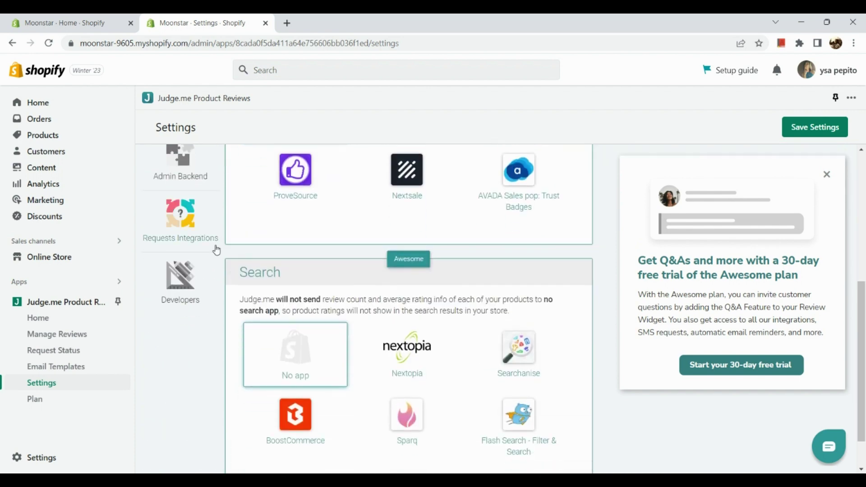
click(192, 183)
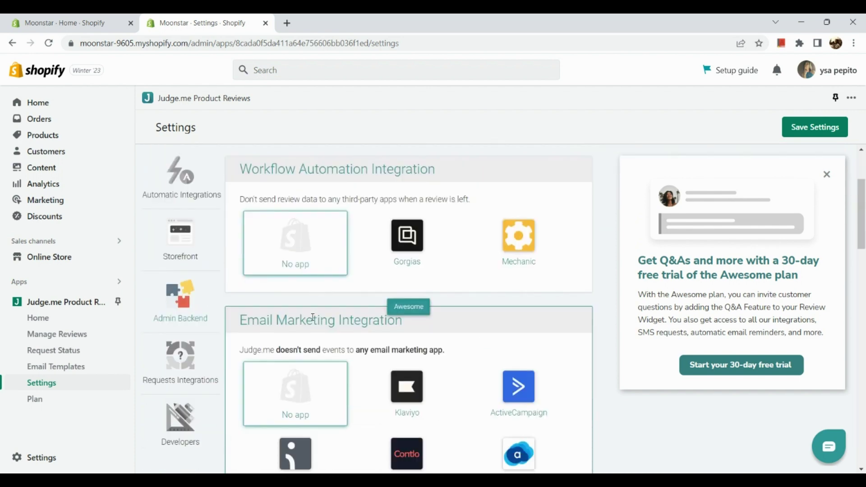
click(182, 291)
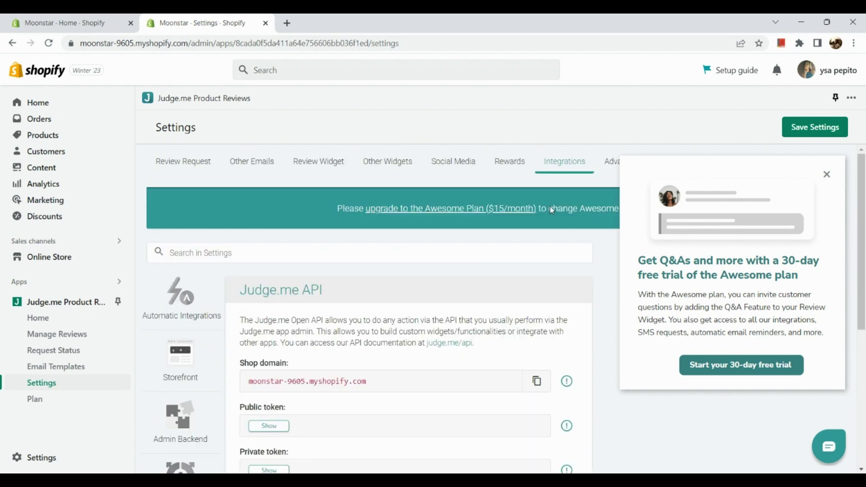
click(829, 182)
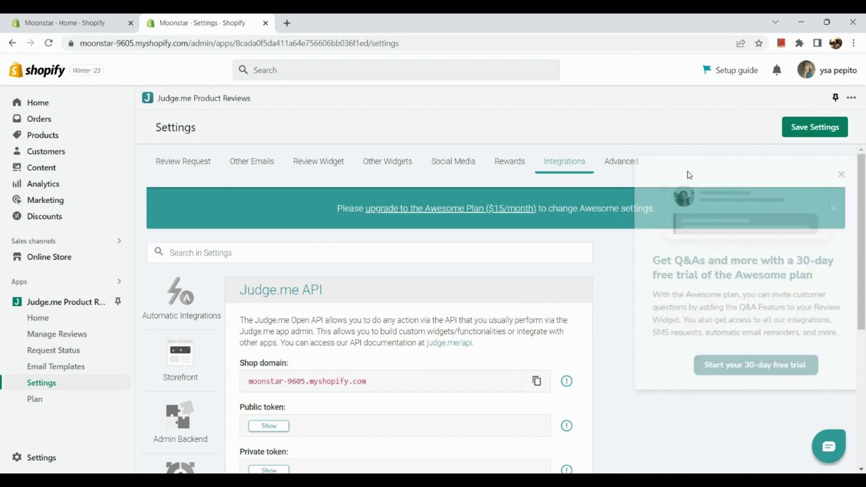
View the Advanced tab's Google Product Review Feed option, locked behind the Awesome plan.
click(638, 165)
scroll(510, 289, down, 1)
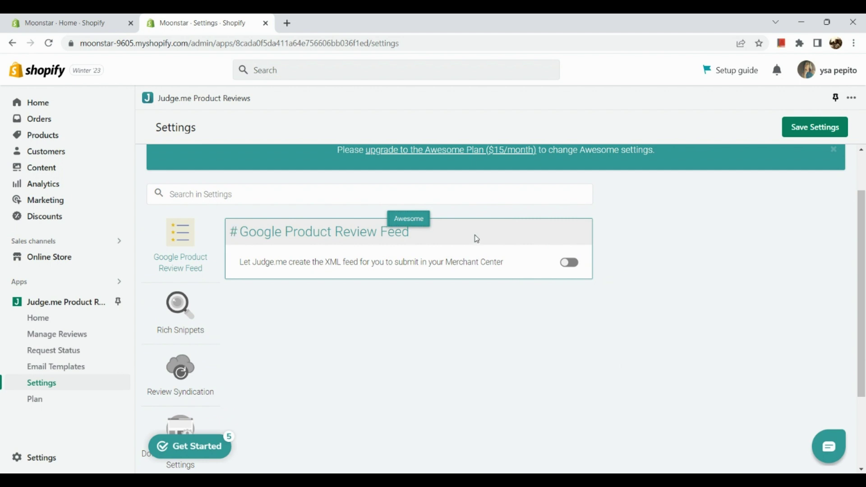
mouse_move(570, 271)
scroll(205, 371, down, 3)
scroll(205, 373, up, 5)
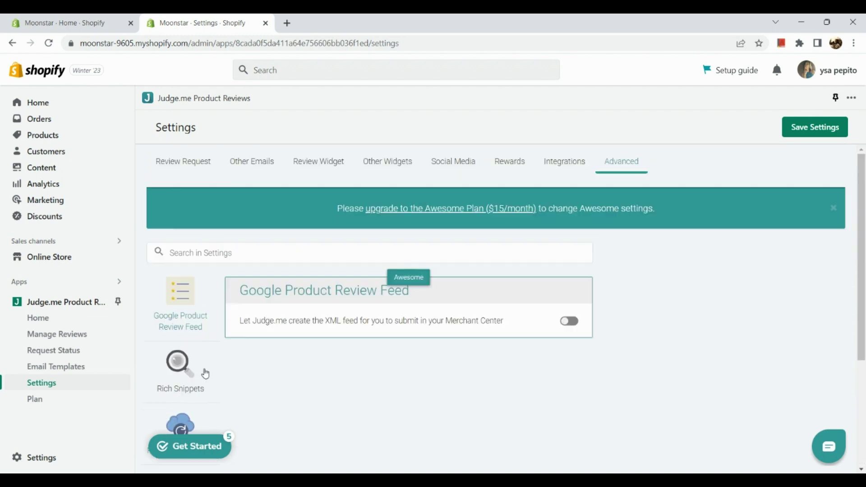